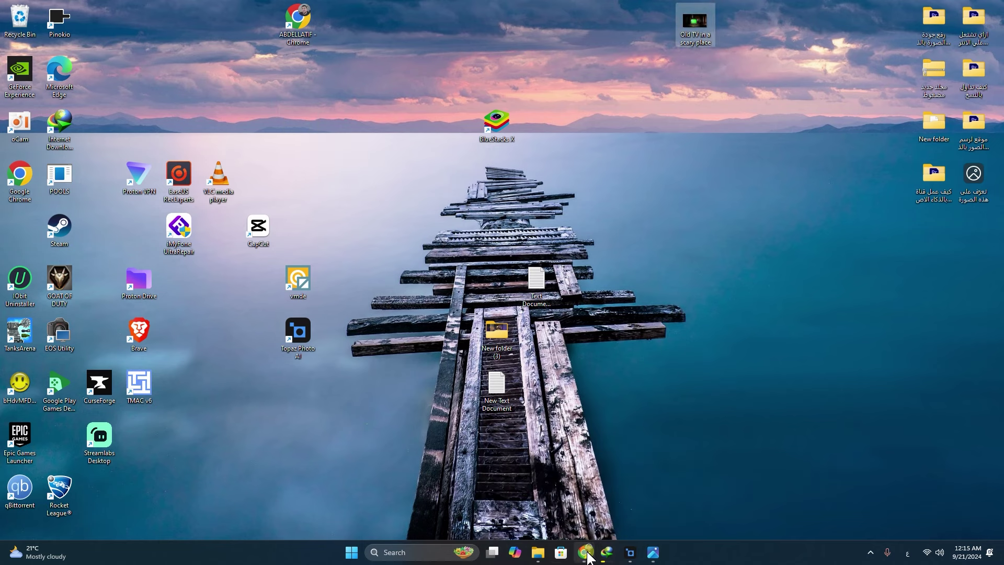
- View the downloaded image_fx_ picture from the Downloads folder, then close it and return to the desktop
click(566, 511)
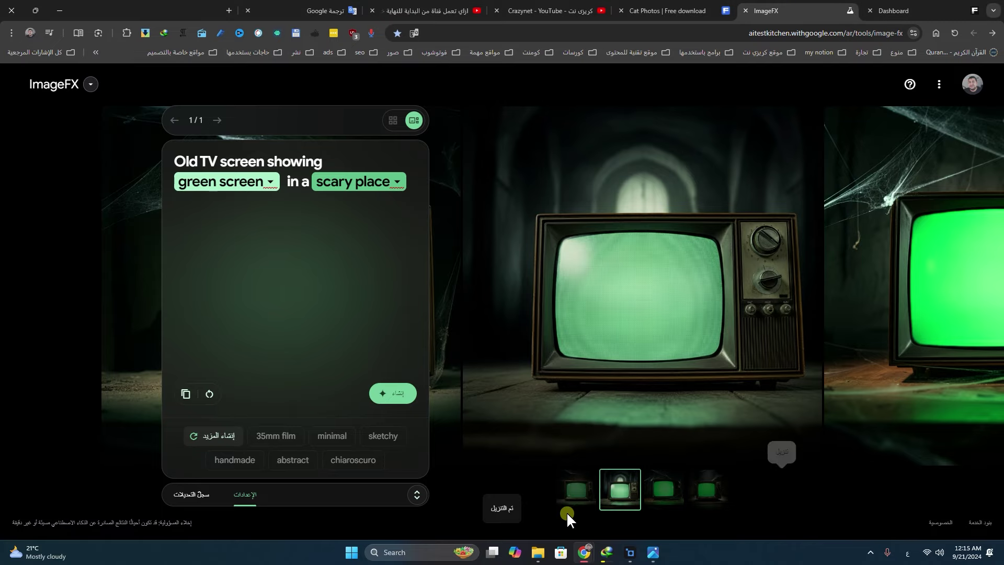
click(542, 558)
click(44, 154)
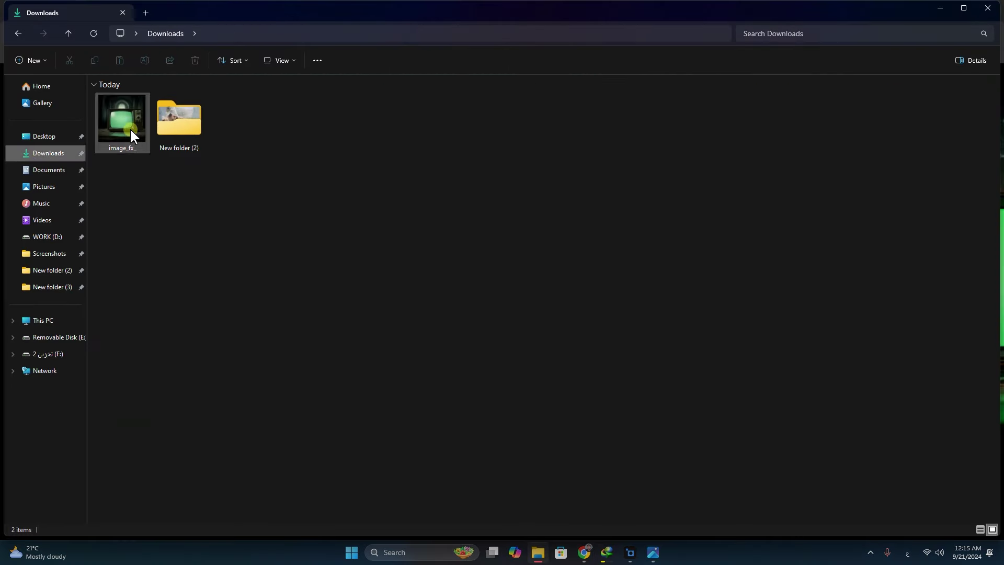
double_click(131, 131)
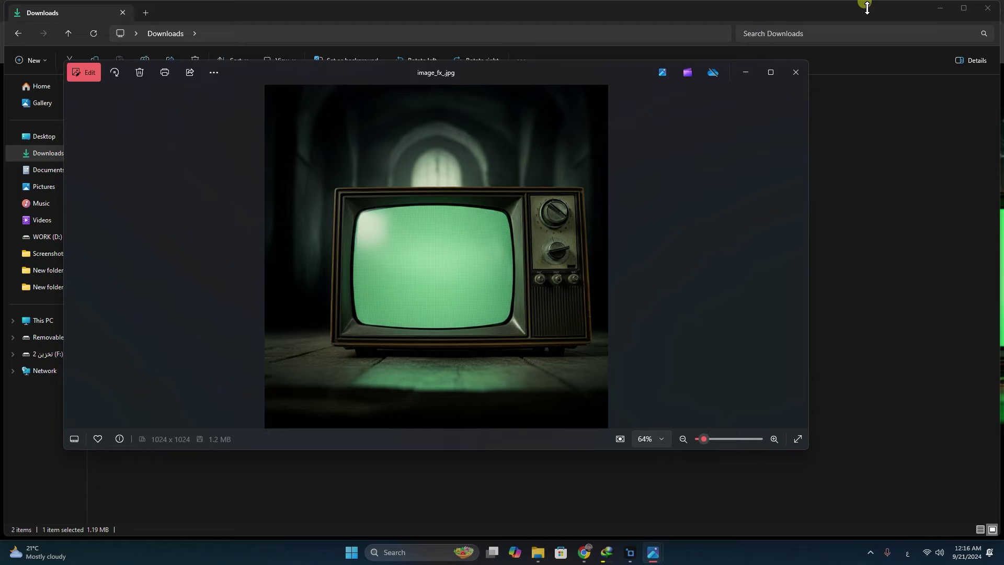
click(795, 72)
key(super+d)
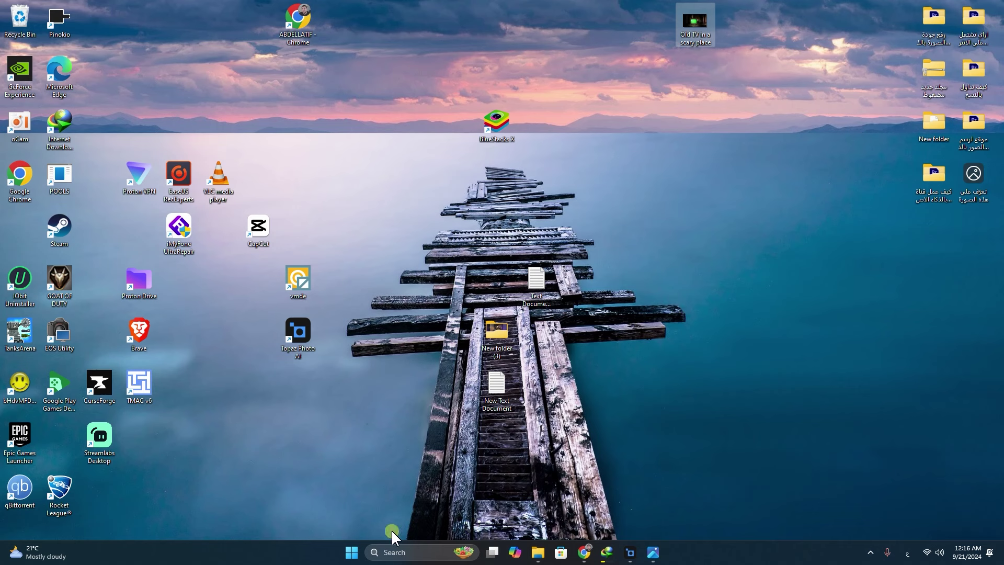
- Launch Photoshop 2024 and open the image_fx_ picture from the Downloads folder in it
click(351, 550)
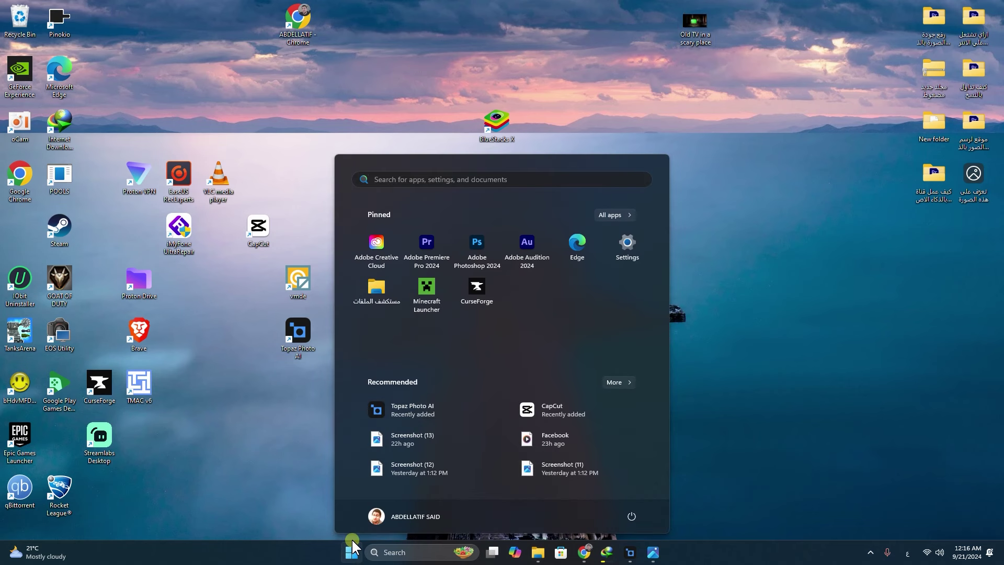
click(467, 252)
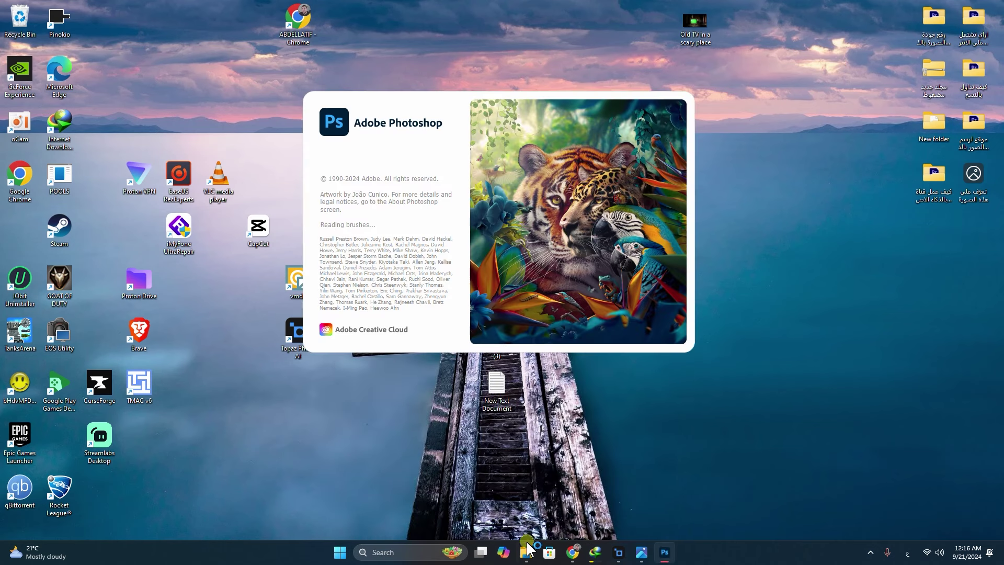
click(526, 553)
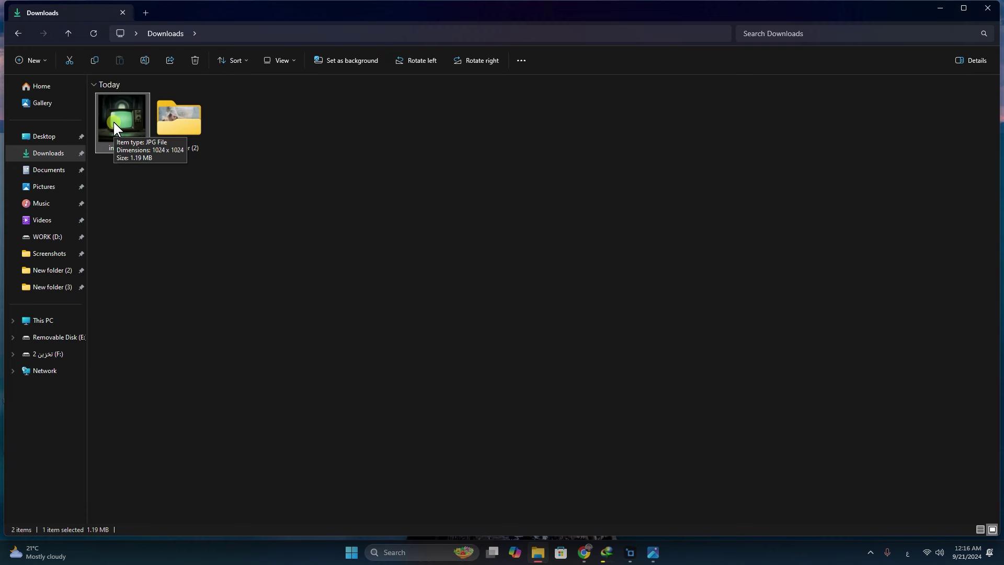
drag(114, 122, 373, 39)
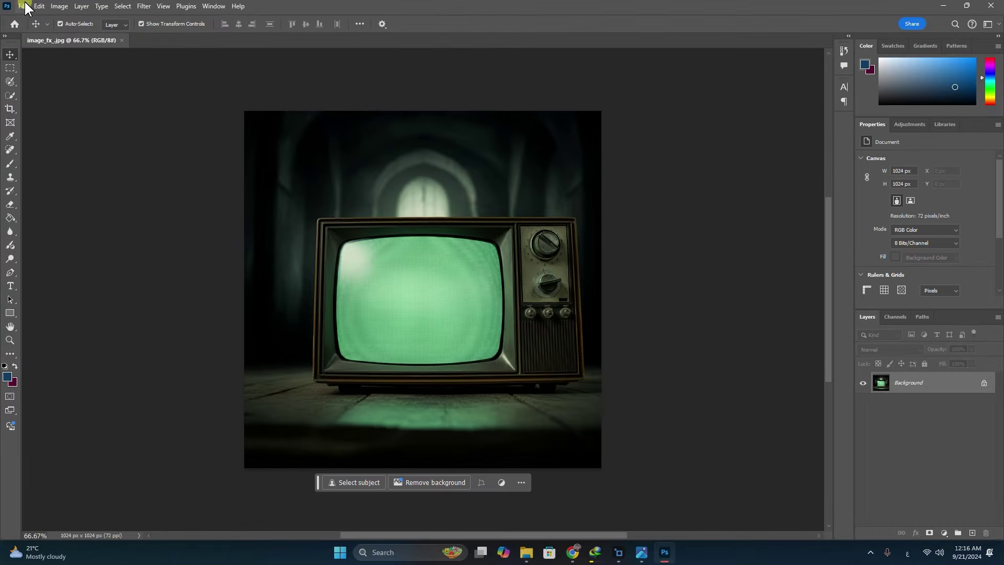
- Create a new 1920 x 1080 px document from the HDTV 1080p Film & Video preset and unlock its Background layer
click(25, 8)
click(286, 160)
key(ctrl+n)
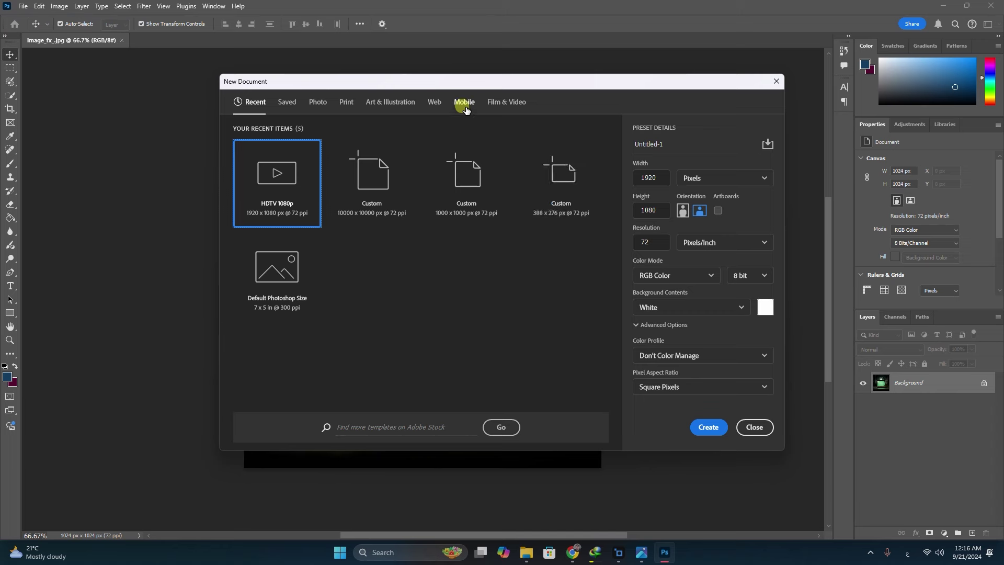
click(509, 102)
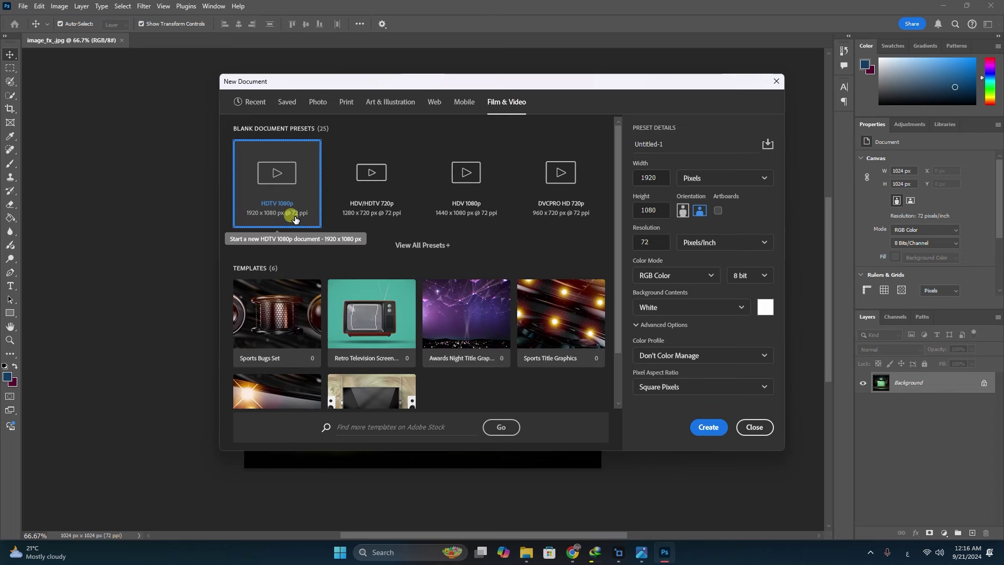
click(707, 428)
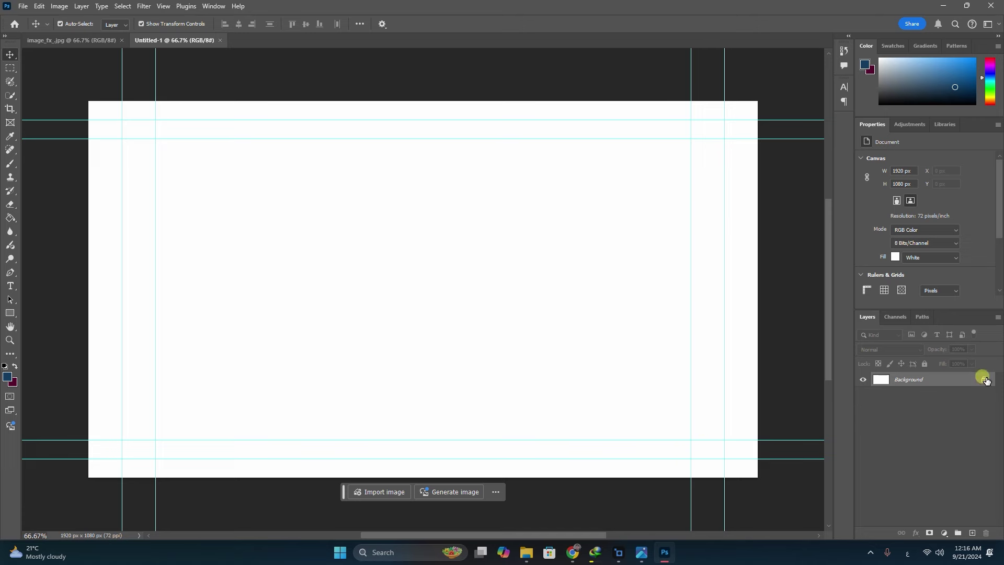
click(985, 379)
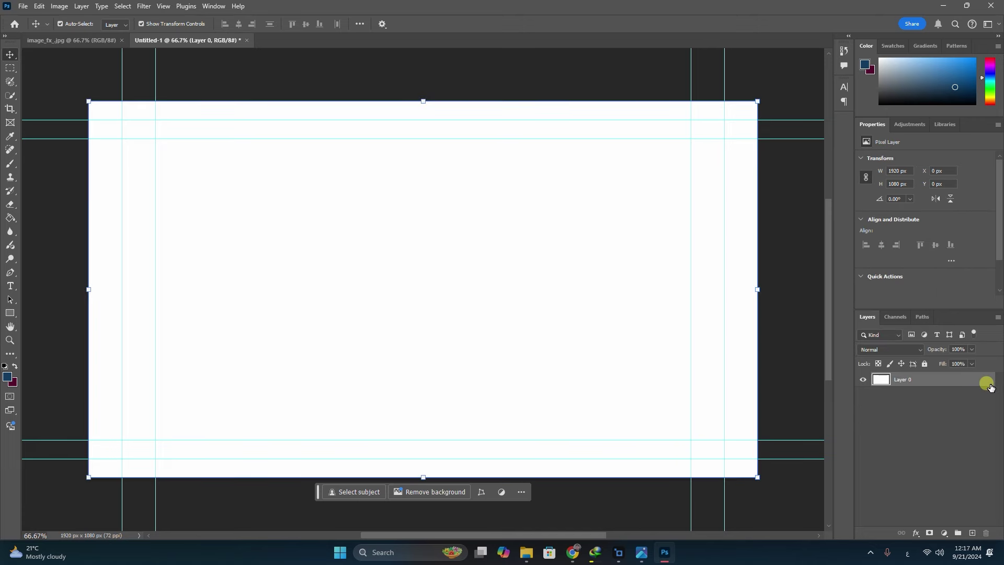
- Bring the TV picture from the image_fx_ document into the new document and centre it on the canvas
click(998, 557)
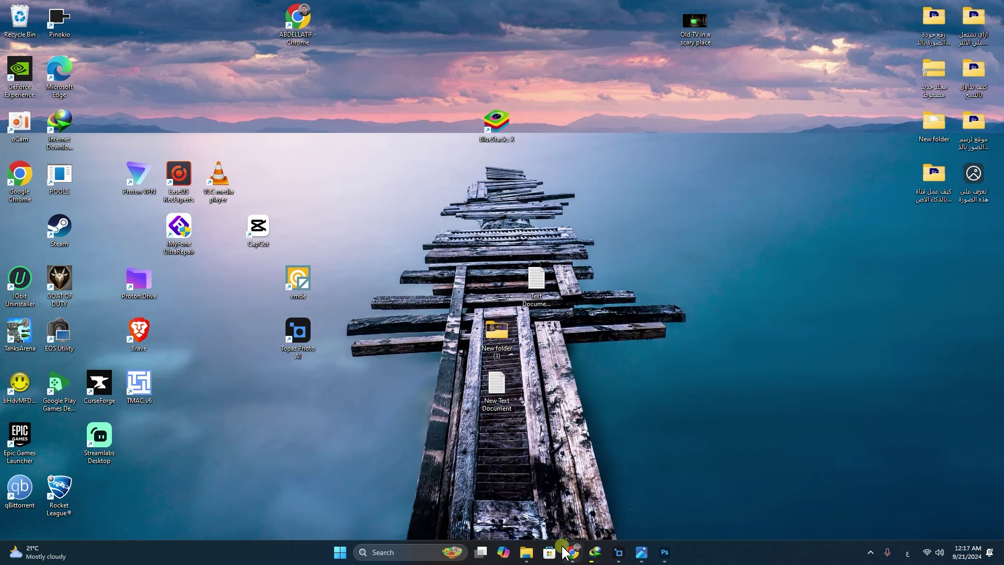
click(664, 552)
click(72, 40)
drag(407, 309, 441, 265)
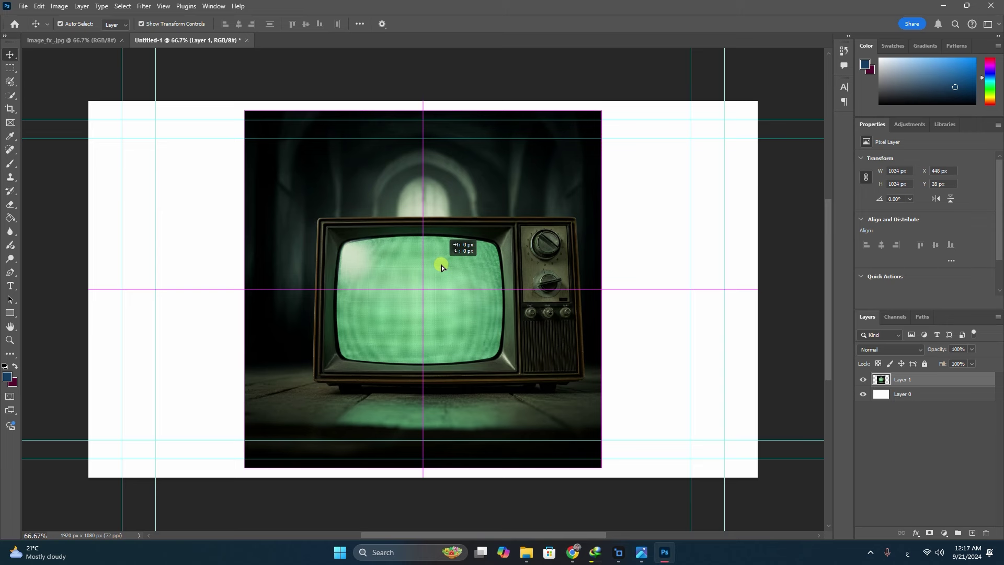
drag(441, 265, 441, 265)
- On Layer 1, marquee-select an area slightly inside the TV picture's edges and invert the selection to cover the surrounding canvas
click(658, 294)
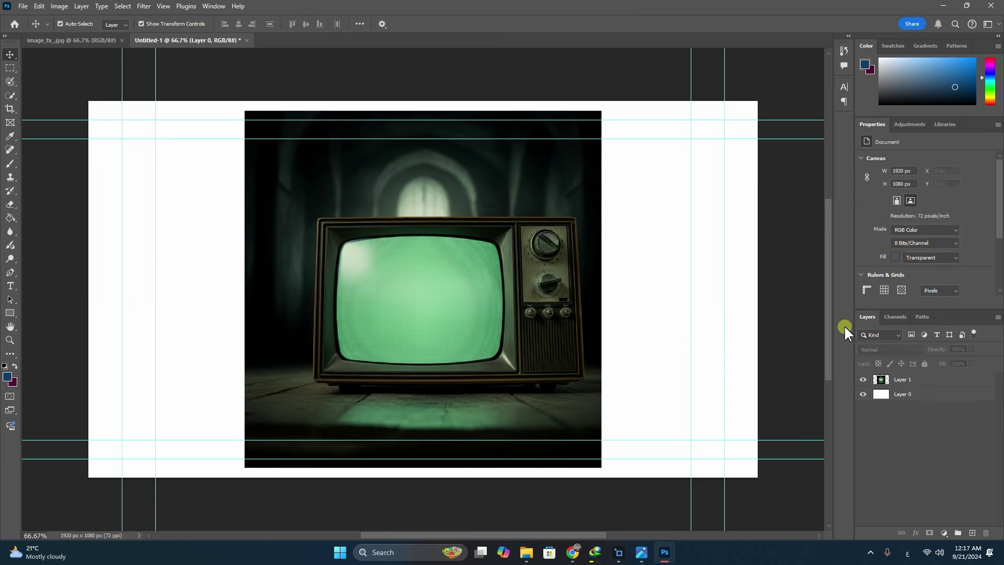
click(903, 378)
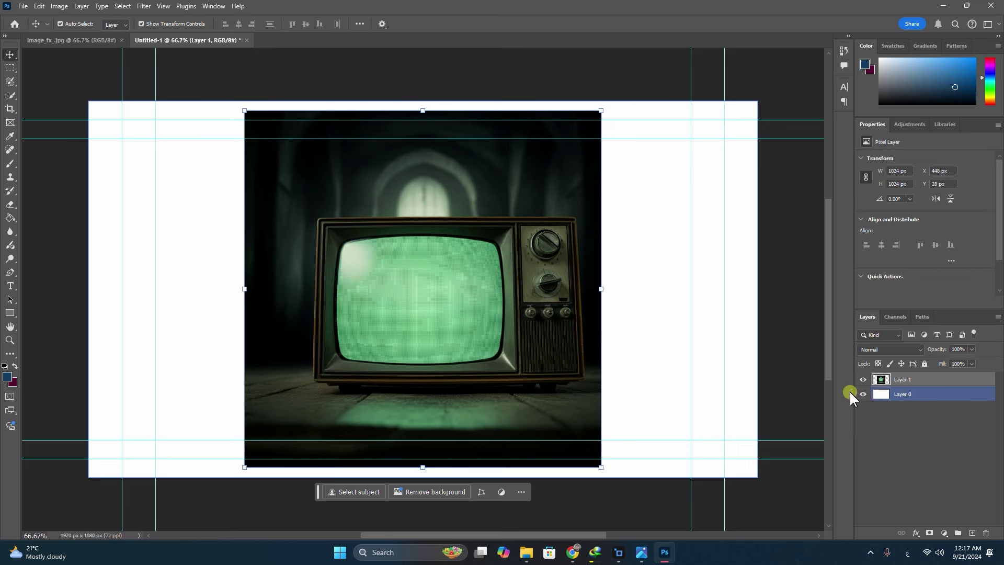
click(9, 68)
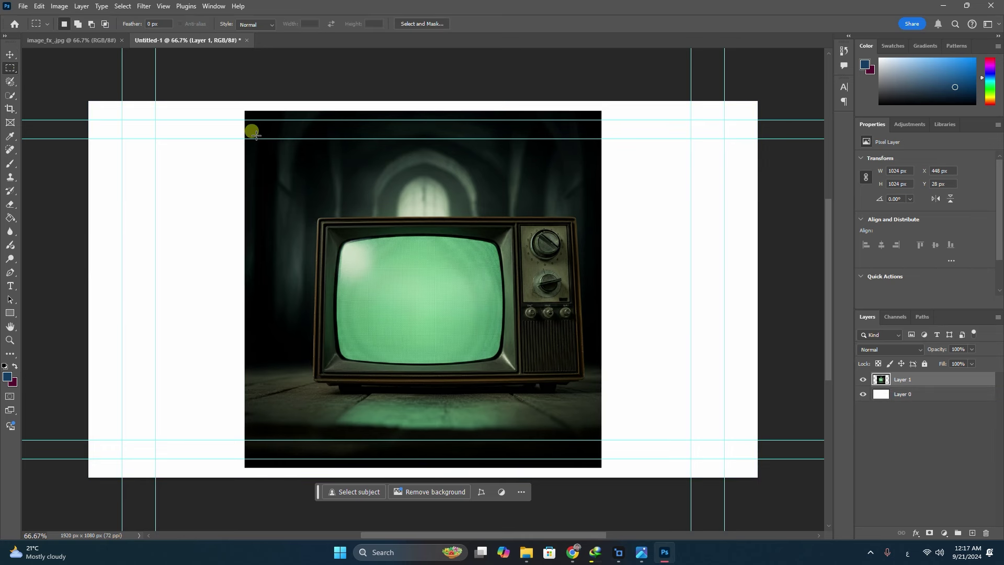
drag(248, 114, 598, 463)
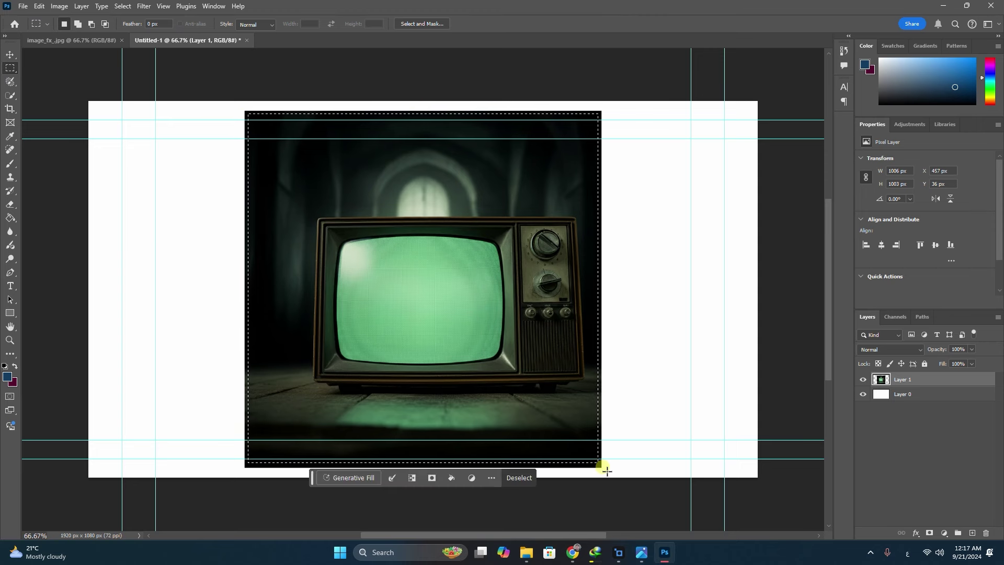
click(413, 478)
click(411, 492)
click(413, 477)
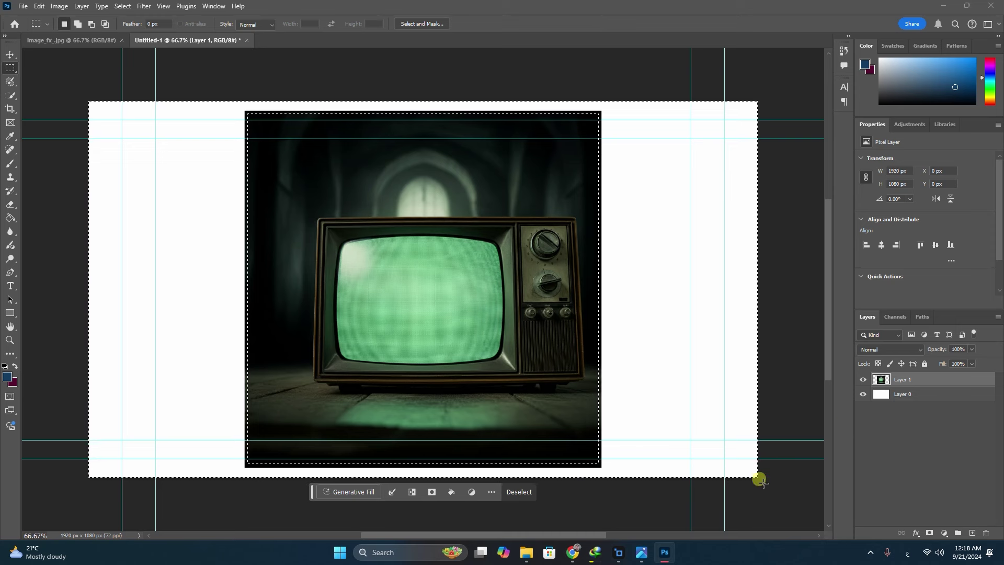
- Extend the background with Generative Fill using an empty prompt, compare the variations and keep the first, dark hall one
click(340, 489)
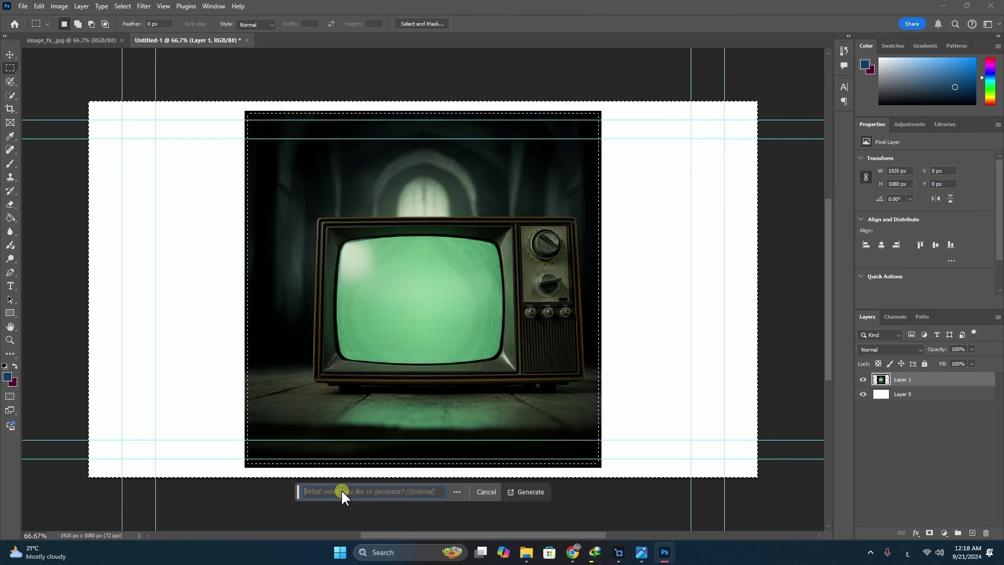
click(531, 490)
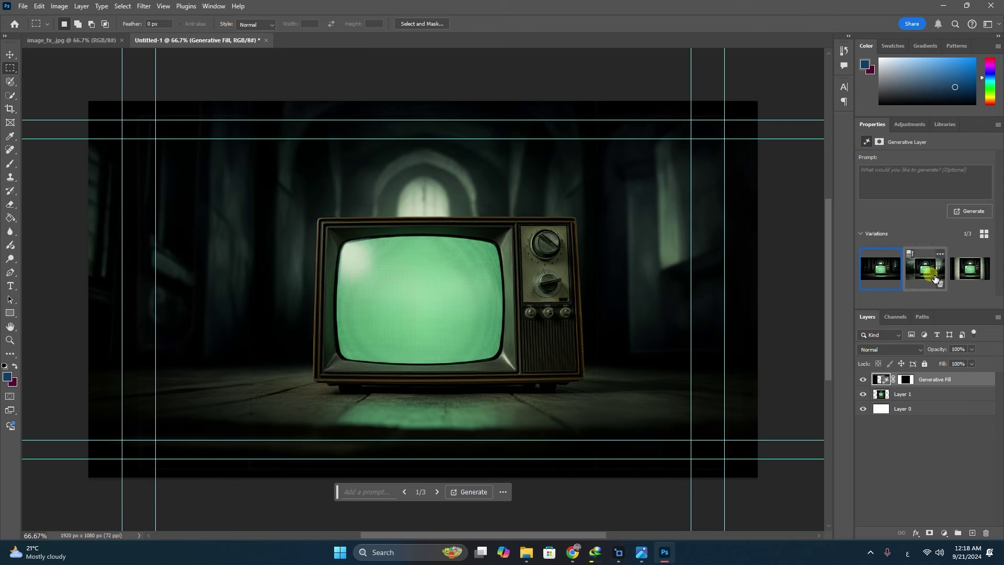
click(969, 270)
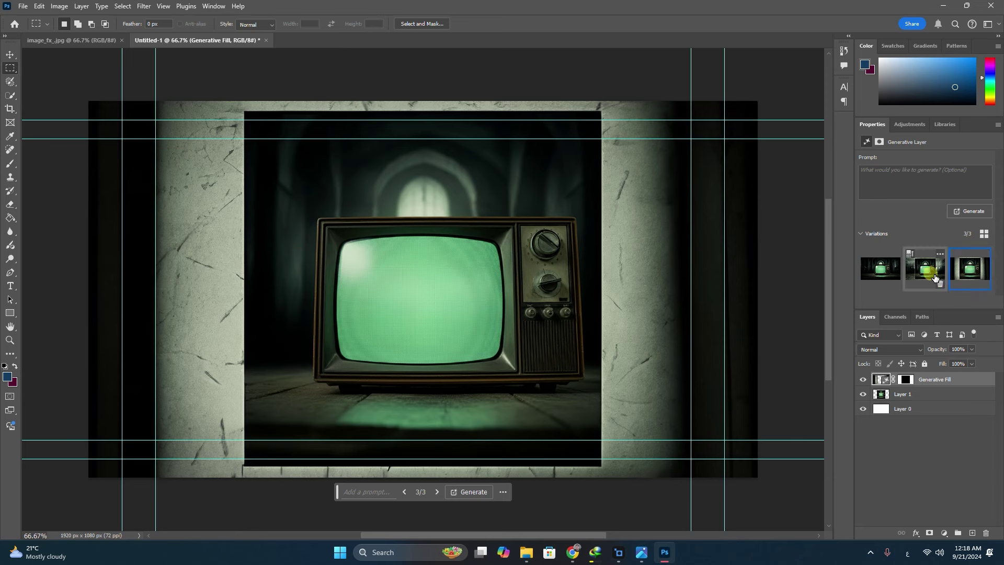
click(921, 275)
click(880, 275)
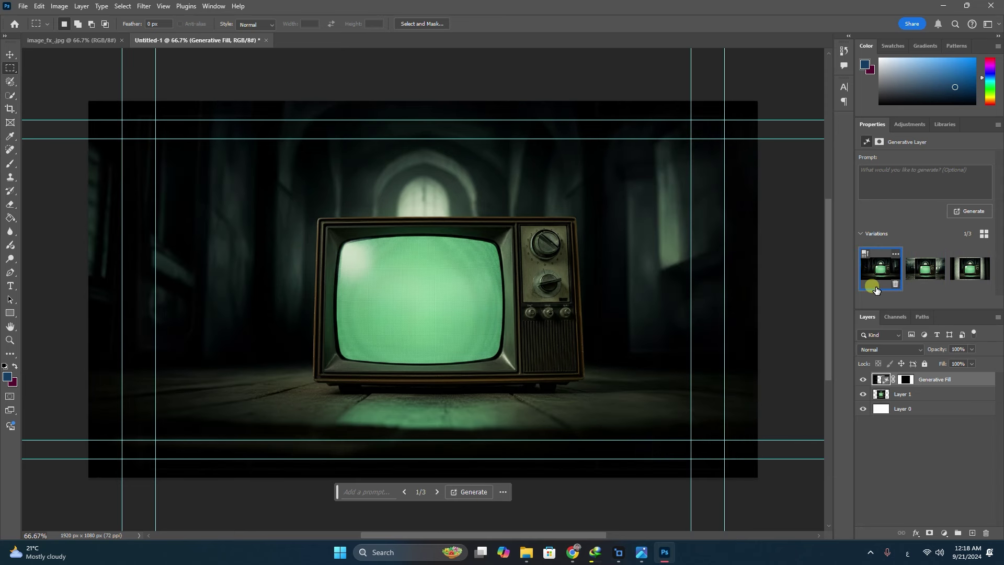
- Generate more variations with the empty prompt, compare them, and return to the seamless dark hall variation
click(971, 212)
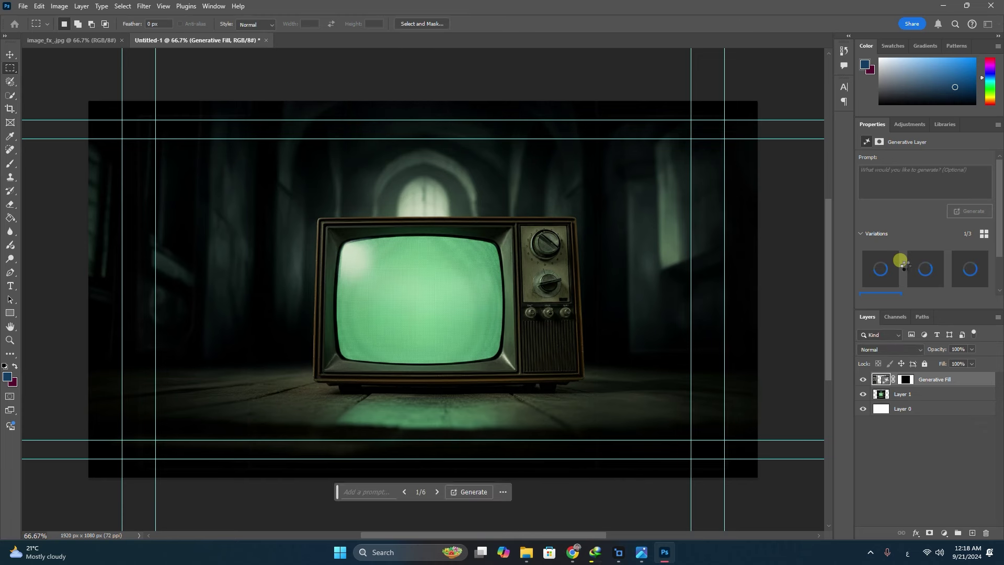
click(922, 267)
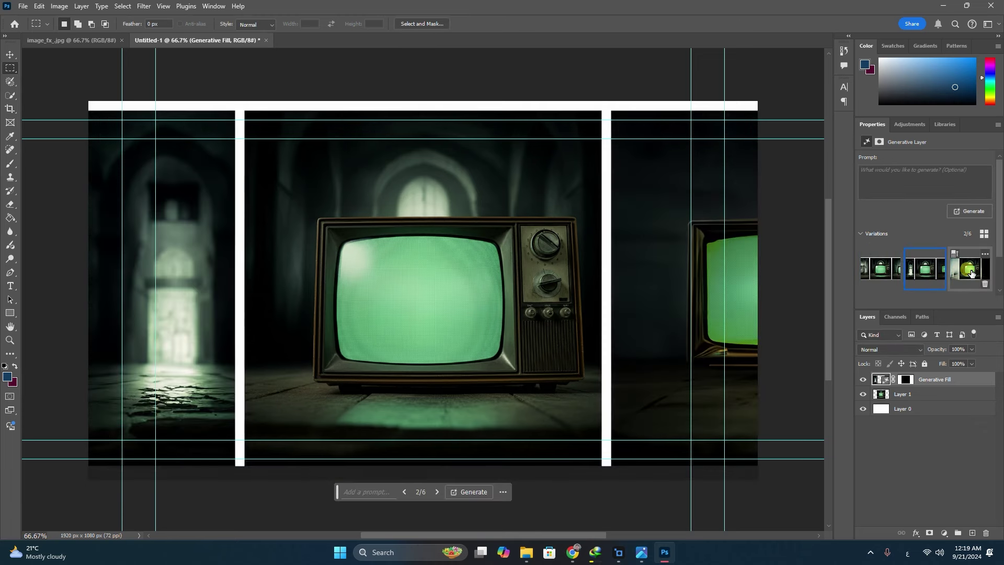
click(971, 273)
scroll(885, 272, down, 1)
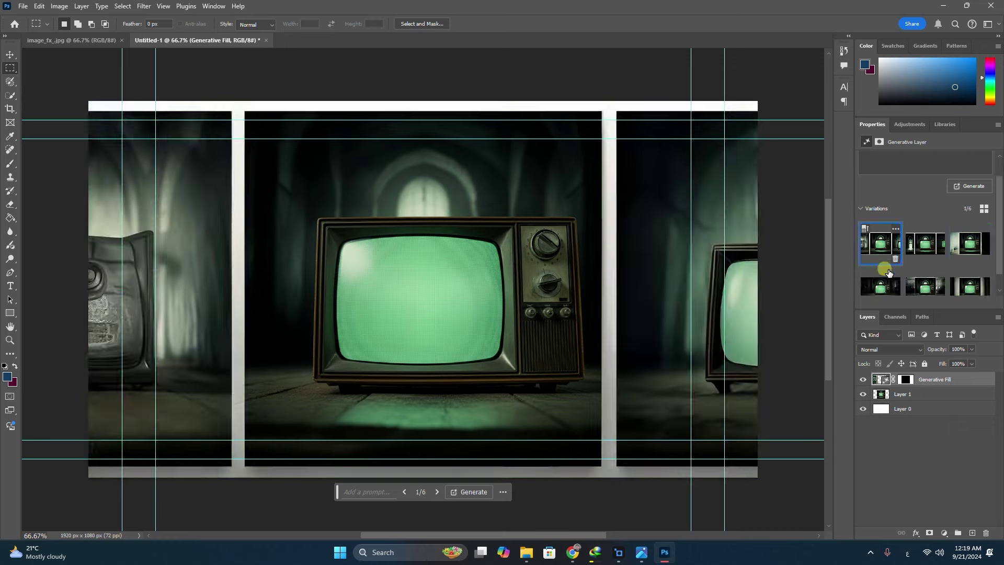
click(887, 277)
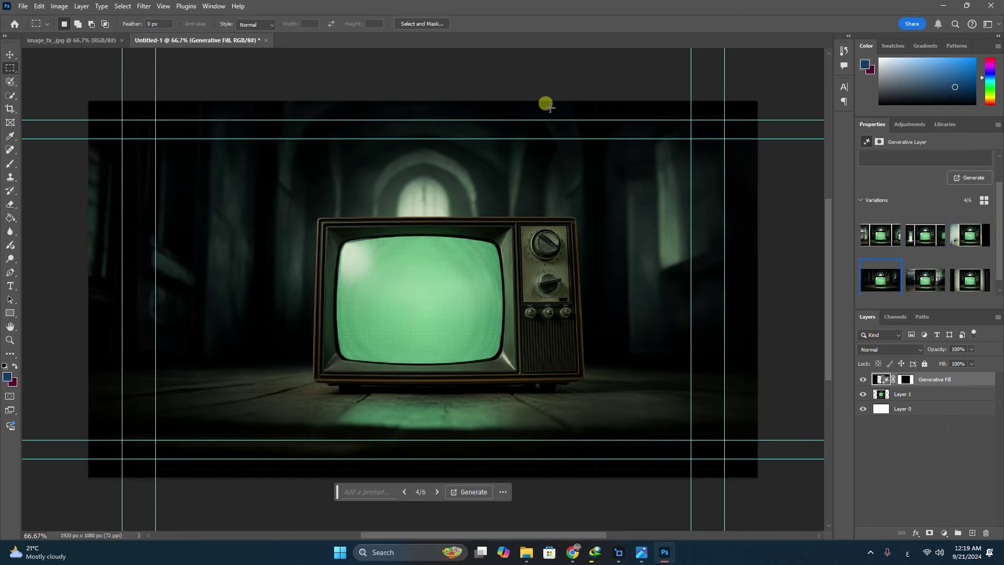
- Inspect the blend around the TV up close and choose the Spot Healing Brush for retouching
scroll(605, 202, up, 5)
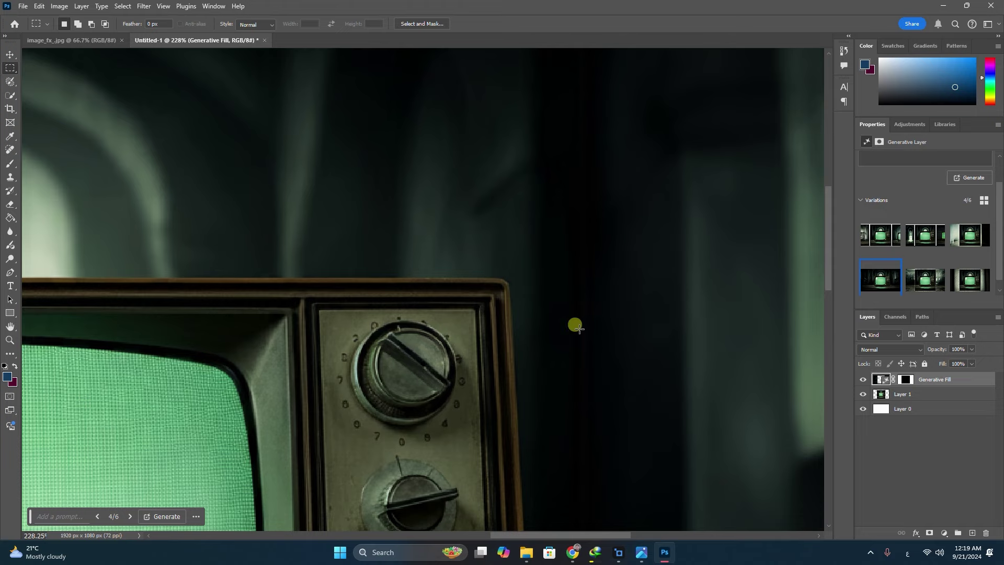
scroll(575, 325, down, 4)
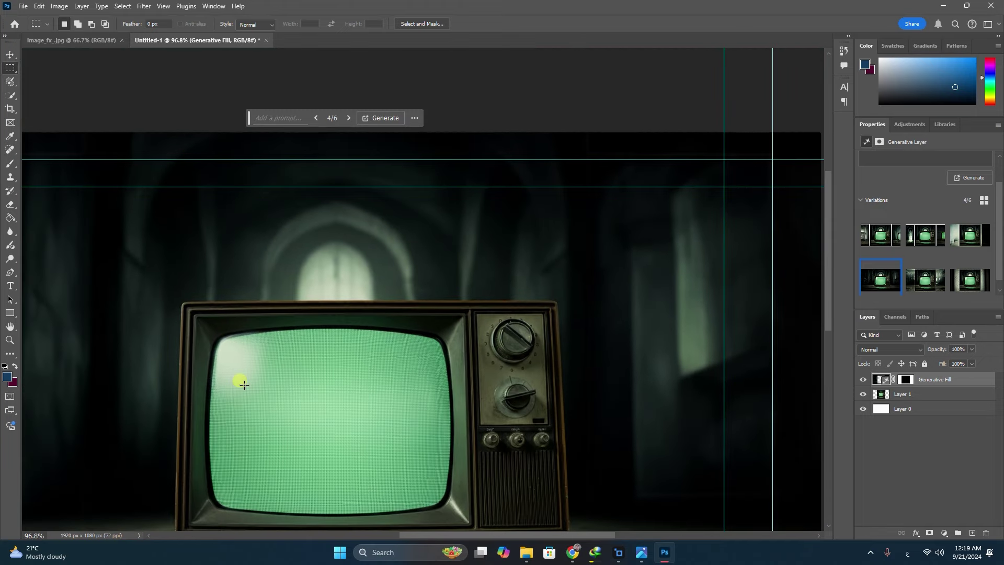
click(11, 96)
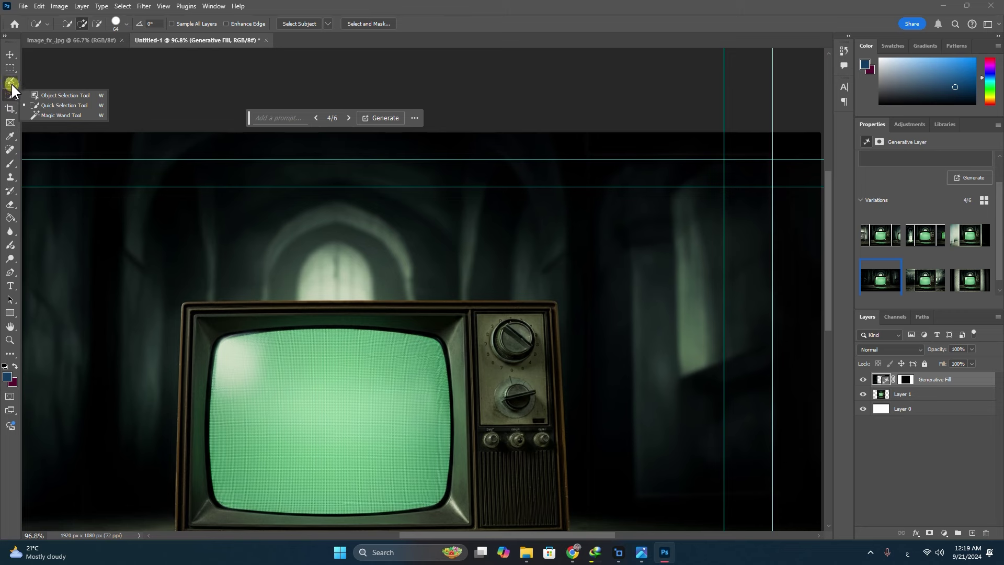
click(11, 218)
click(11, 205)
click(10, 150)
click(53, 151)
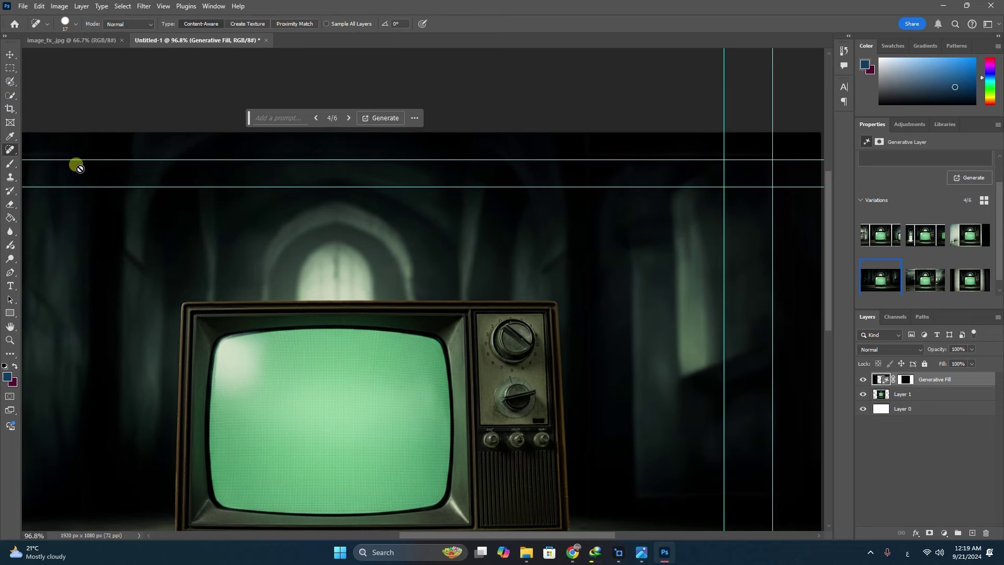
scroll(670, 223, down, 2)
- Combine the Generative Fill layer and Layer 1 into a single smart object, leaving Layer 0 separate
click(907, 379)
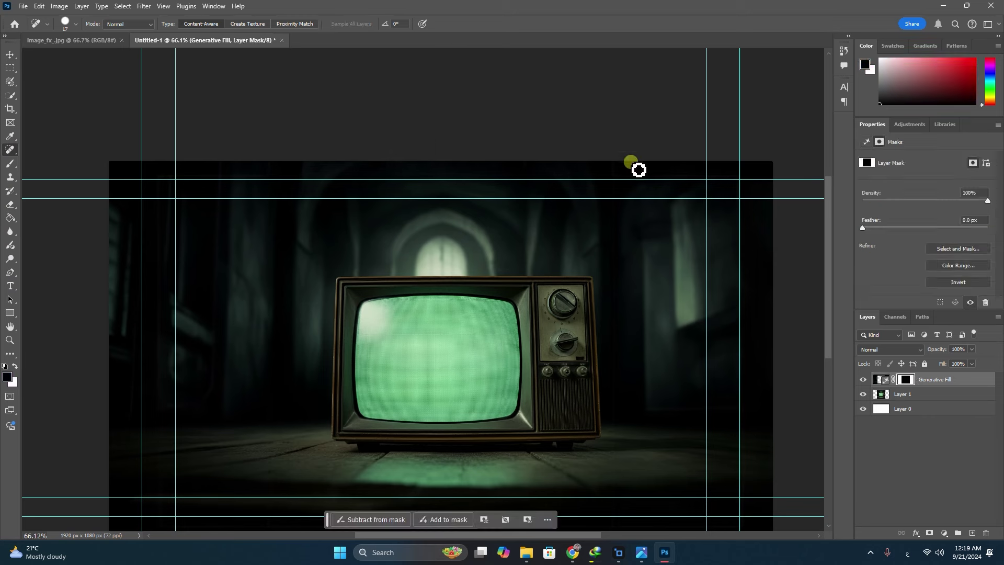
click(962, 397)
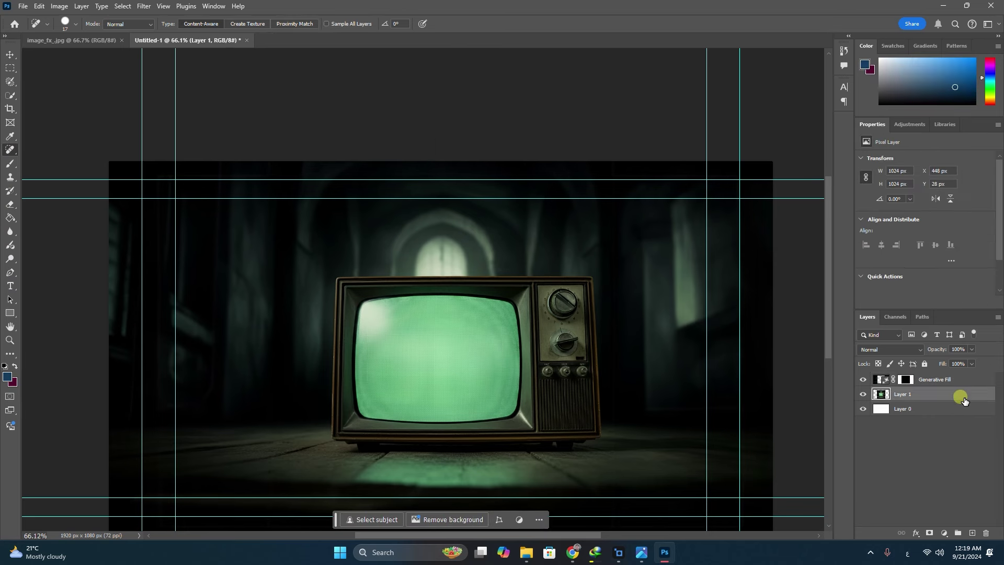
shift+click(968, 379)
right_click(968, 378)
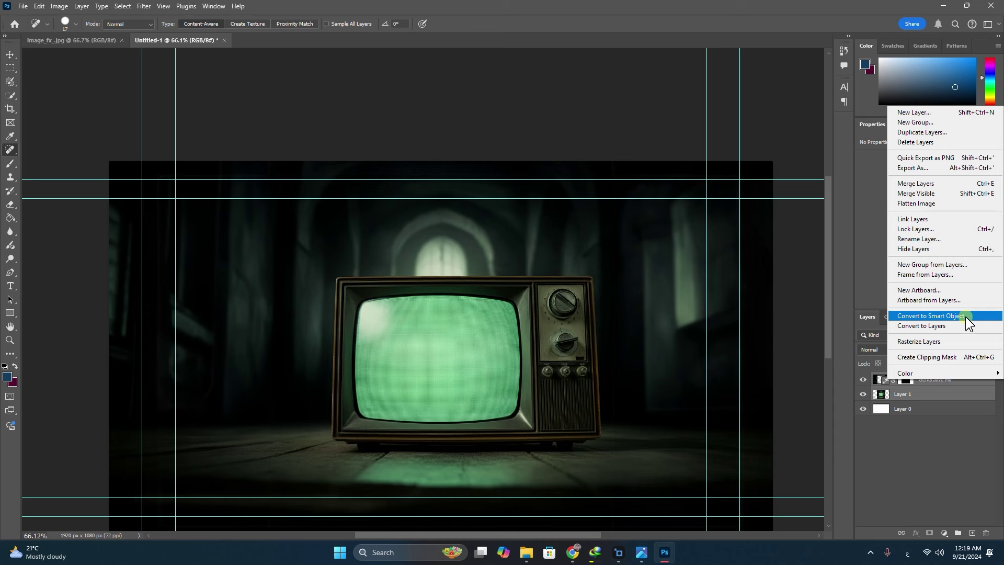
click(930, 439)
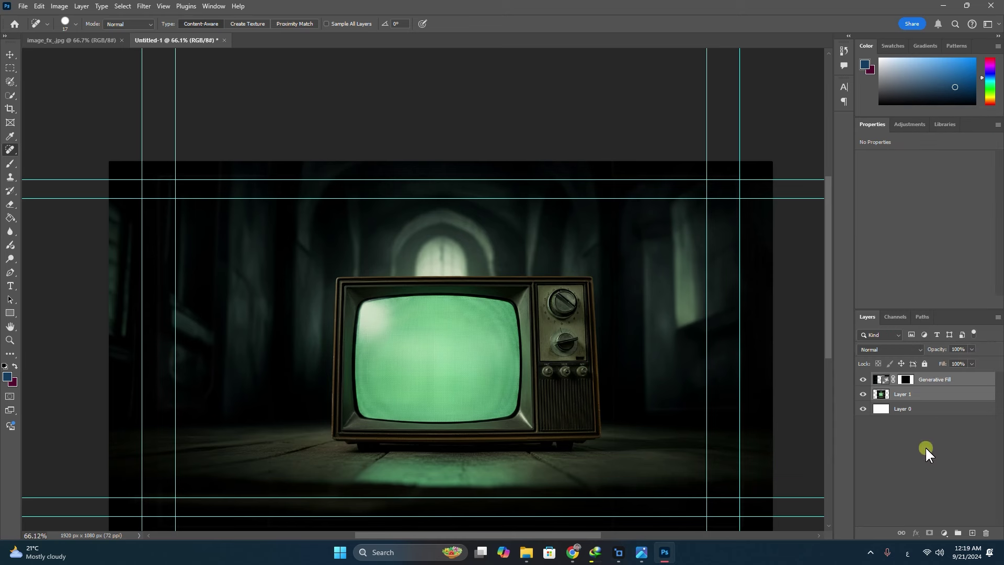
click(923, 395)
shift+click(975, 380)
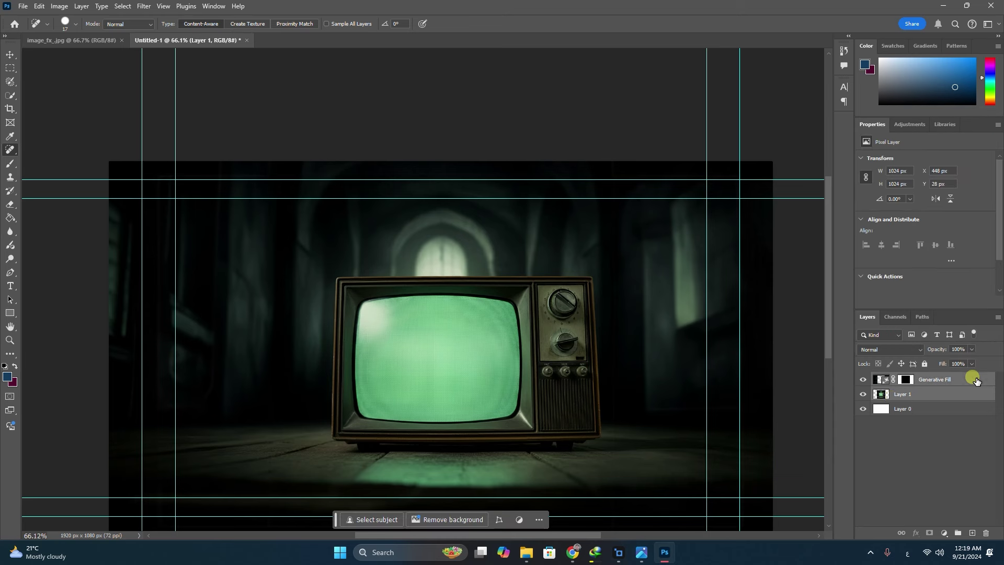
right_click(932, 396)
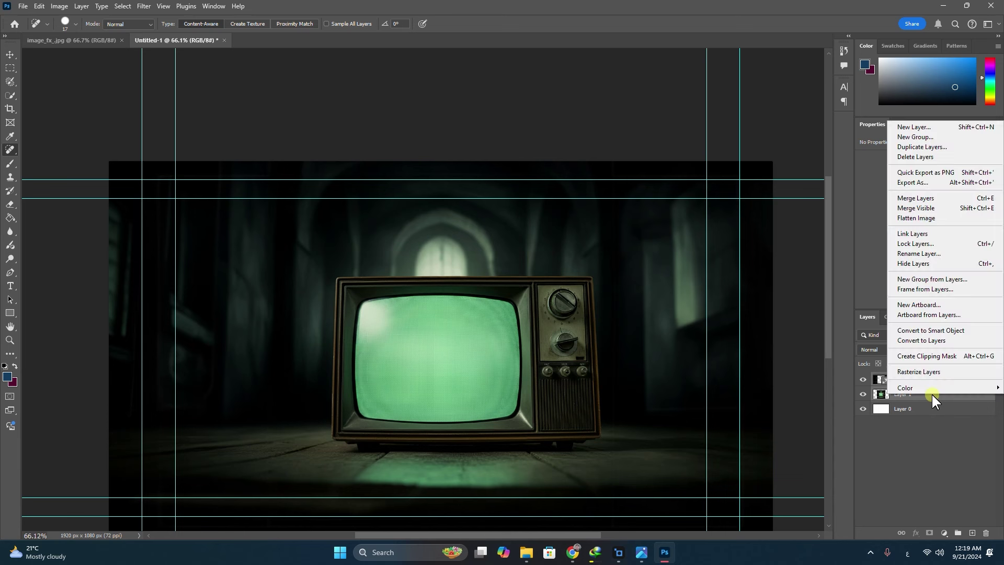
click(927, 332)
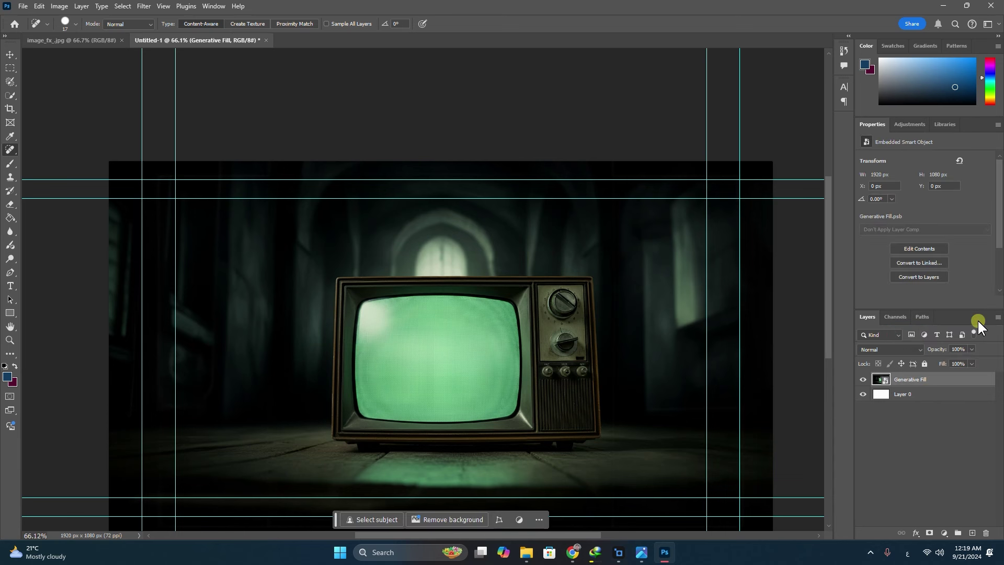
- Rasterize the combined smart object and retouch the dark background beside the TV with the Spot Healing Brush at size 32
click(616, 169)
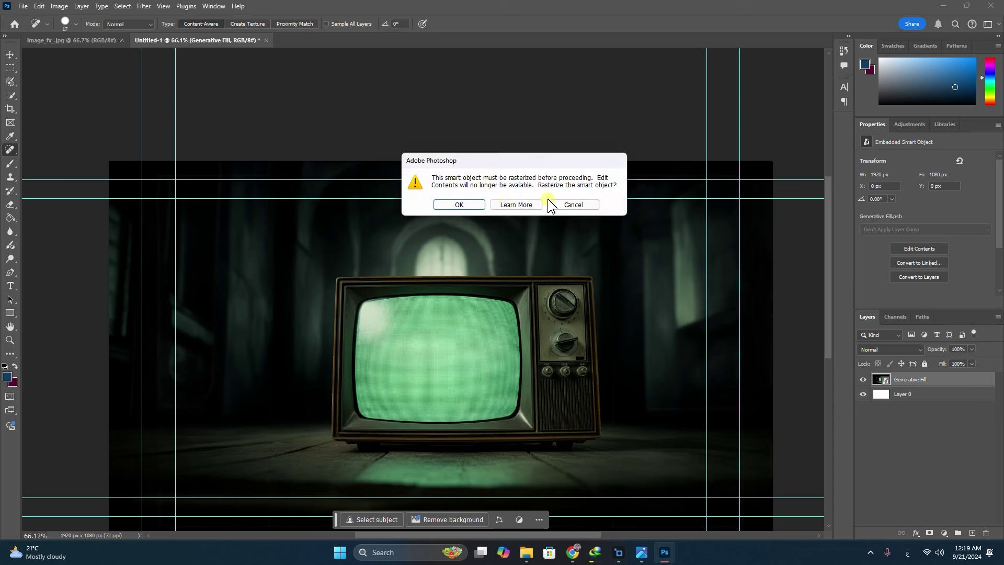
click(459, 204)
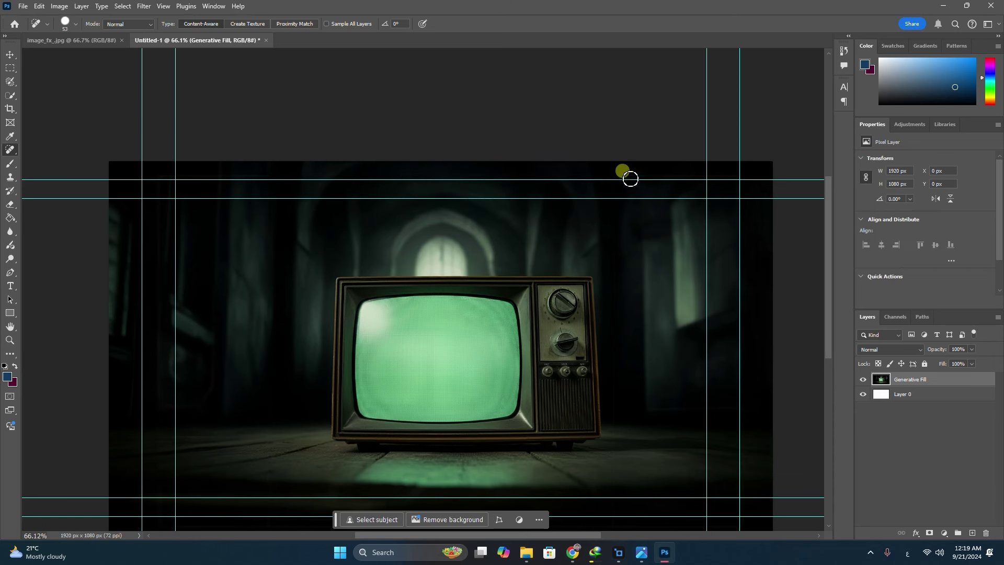
key(bracketleft)
key(bracketleft)
drag(618, 431, 619, 553)
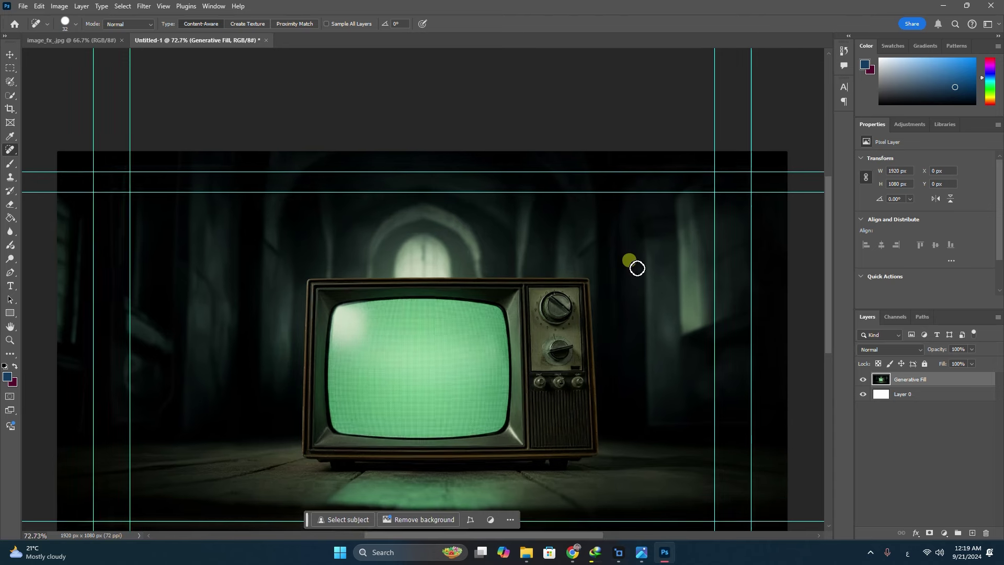
scroll(633, 263, up, 3)
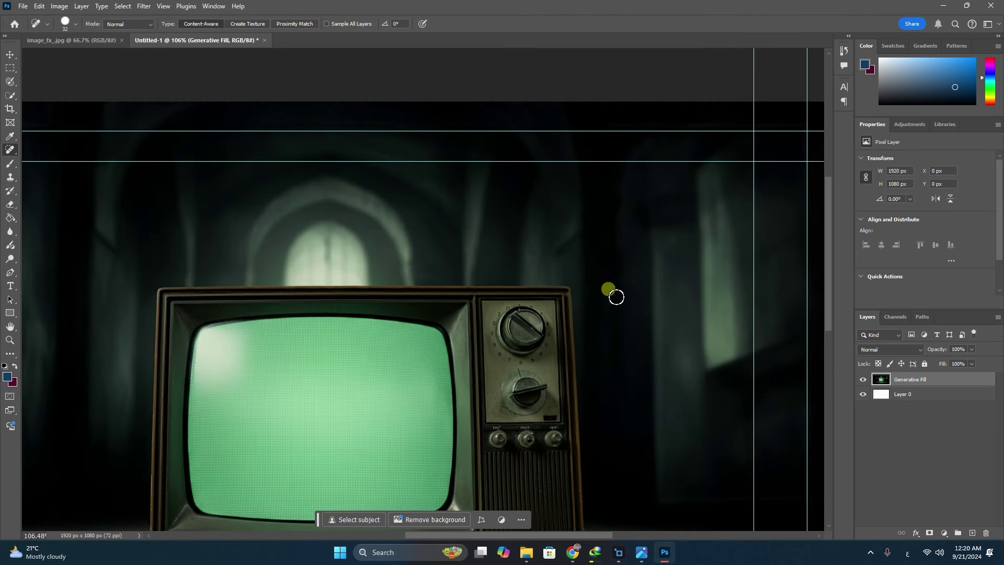
scroll(661, 366, down, 3)
scroll(662, 366, down, 2)
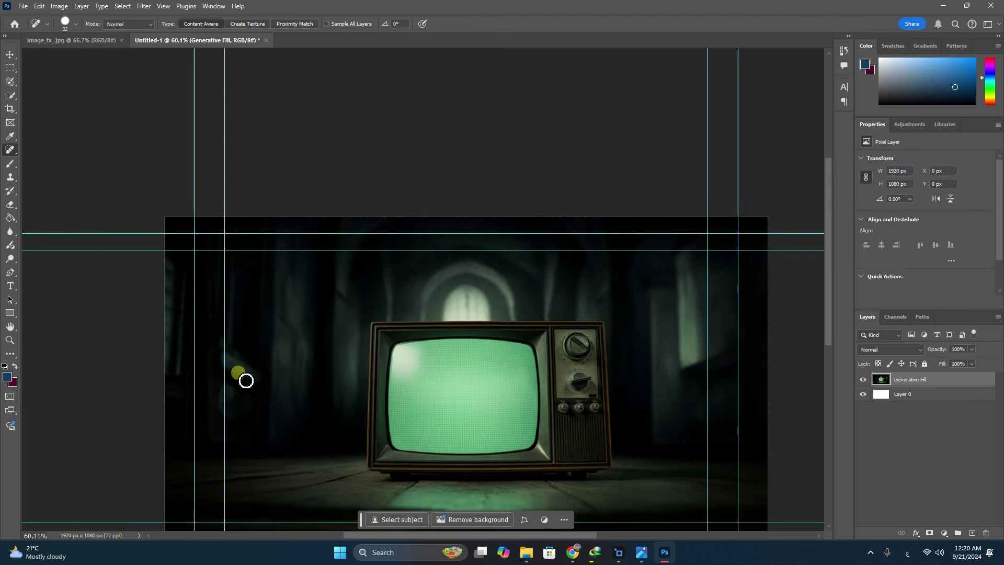
scroll(245, 380, down, 1)
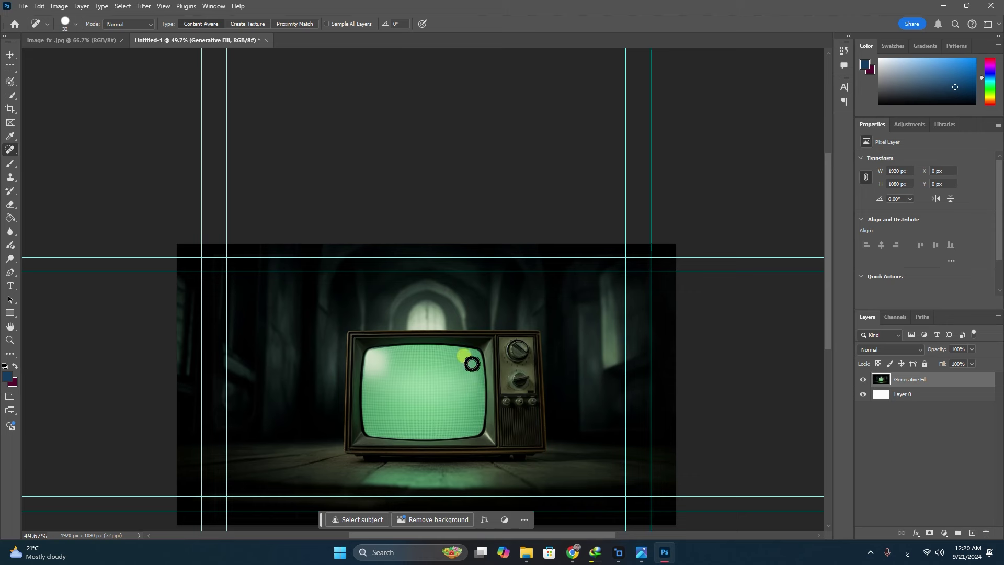
scroll(472, 360, down, 2)
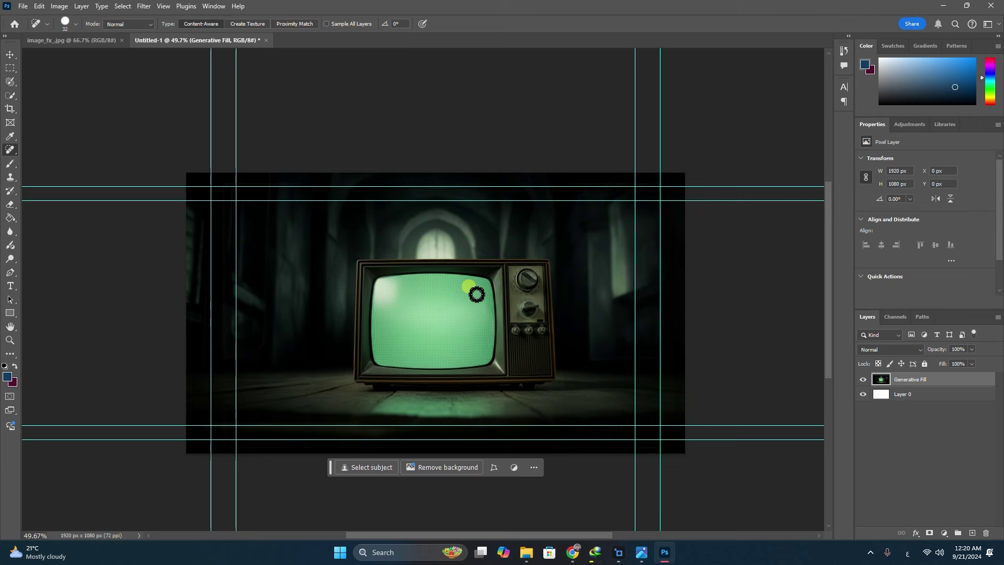
- Quick-export the widescreen picture to the Desktop as a PNG named Untitled-1
click(23, 7)
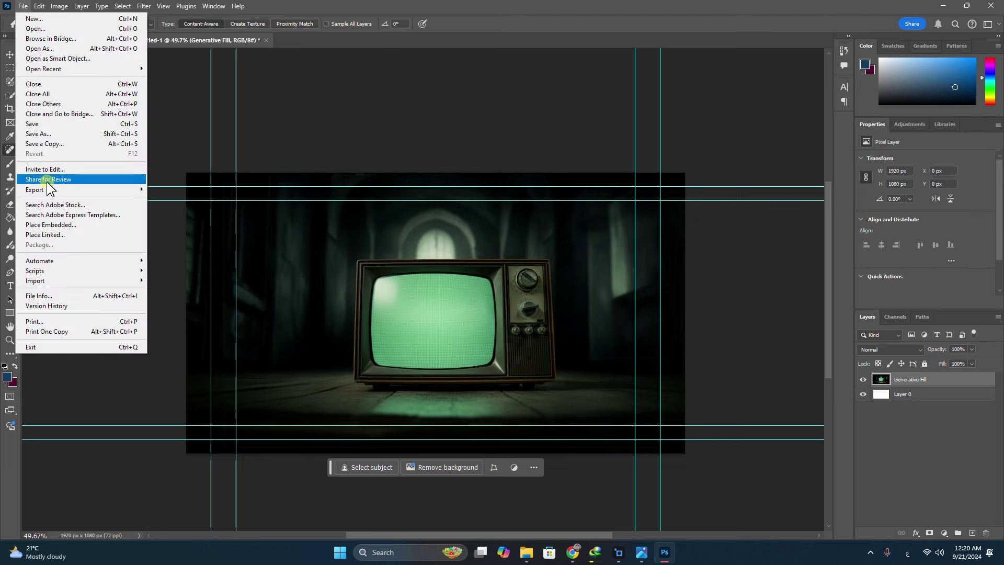
mouse_move(49, 190)
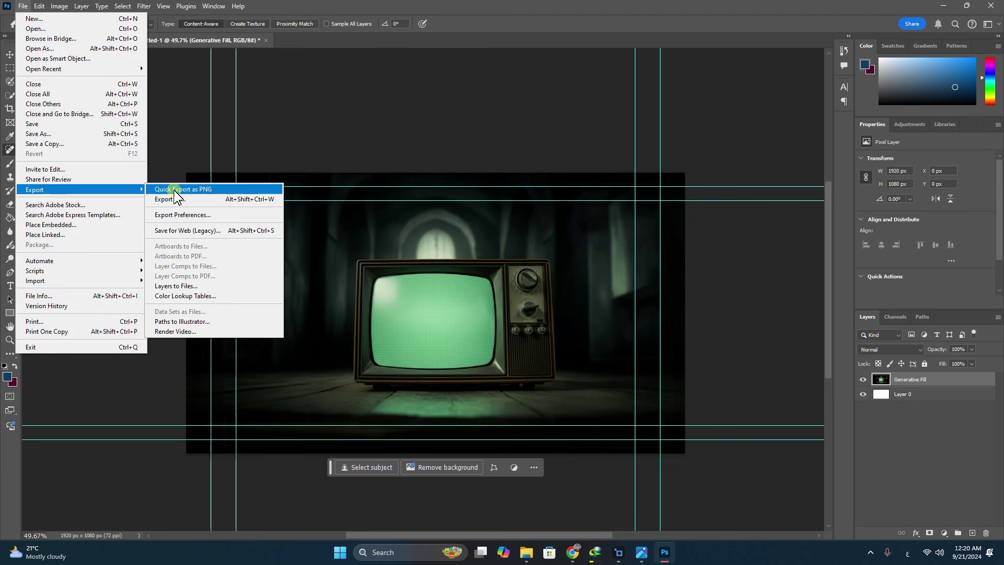
click(227, 188)
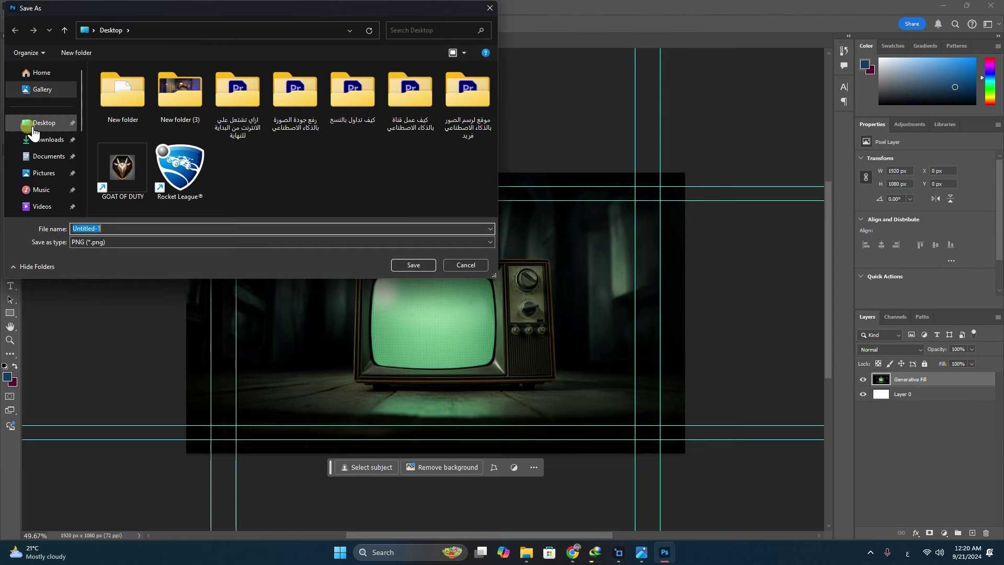
click(33, 125)
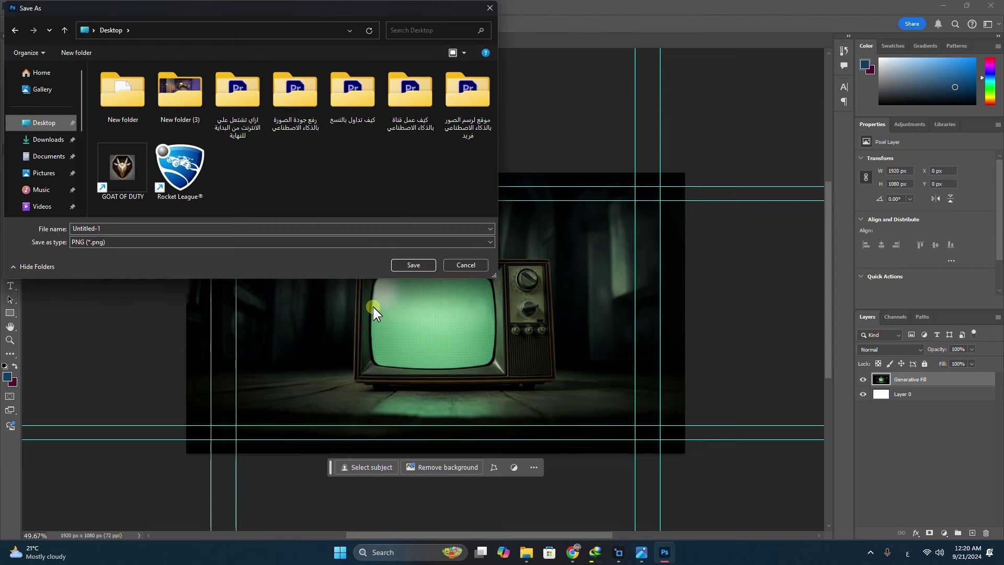
click(407, 262)
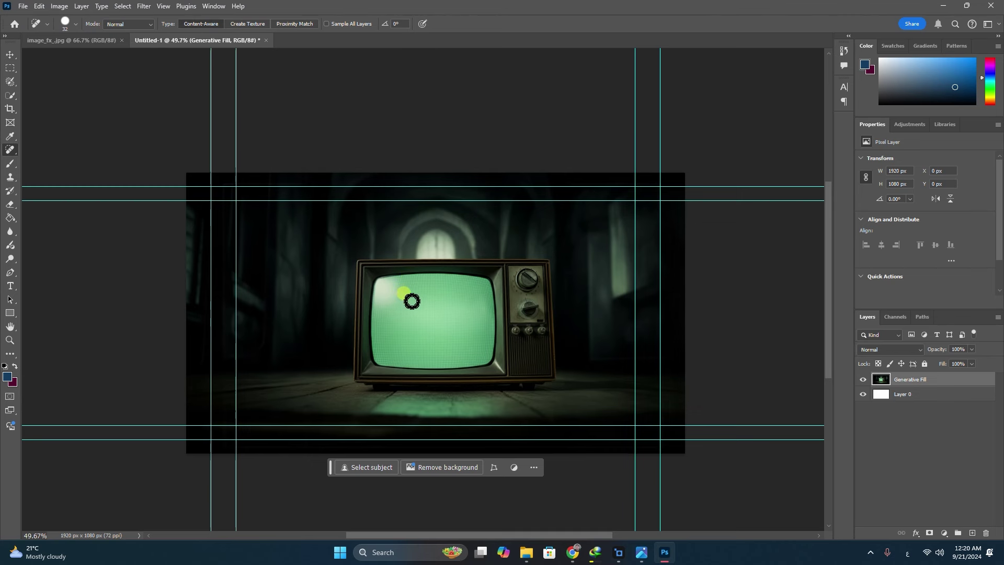
- Show the Windows desktop and move the Topaz Photo AI shortcut to a free spot near the CapCut icon
click(621, 555)
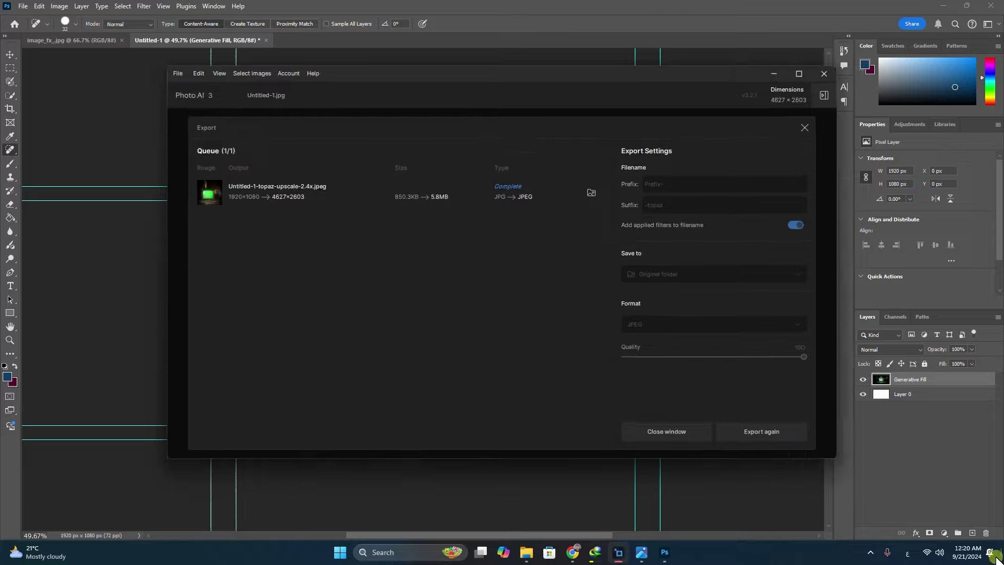
click(1001, 555)
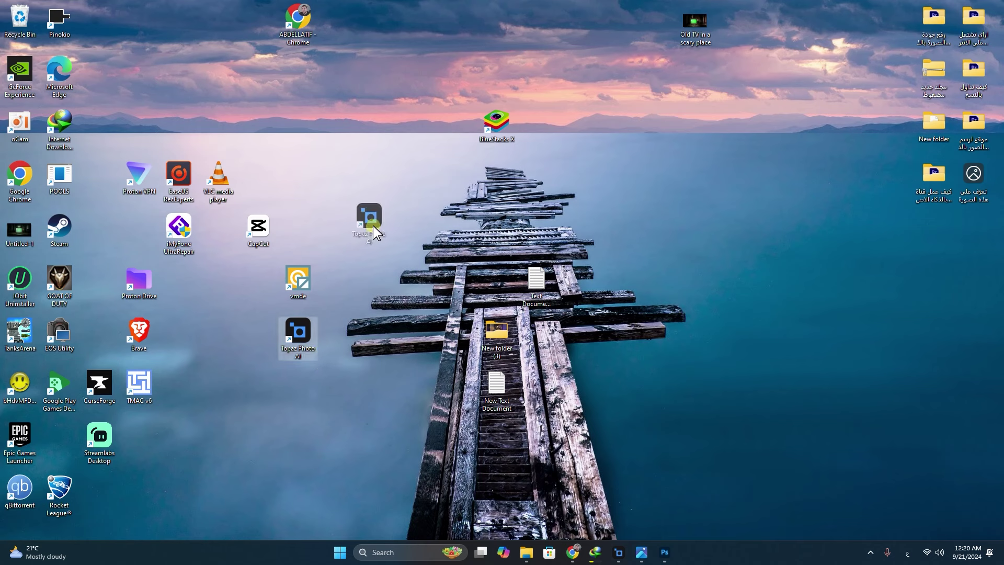
drag(372, 225, 372, 227)
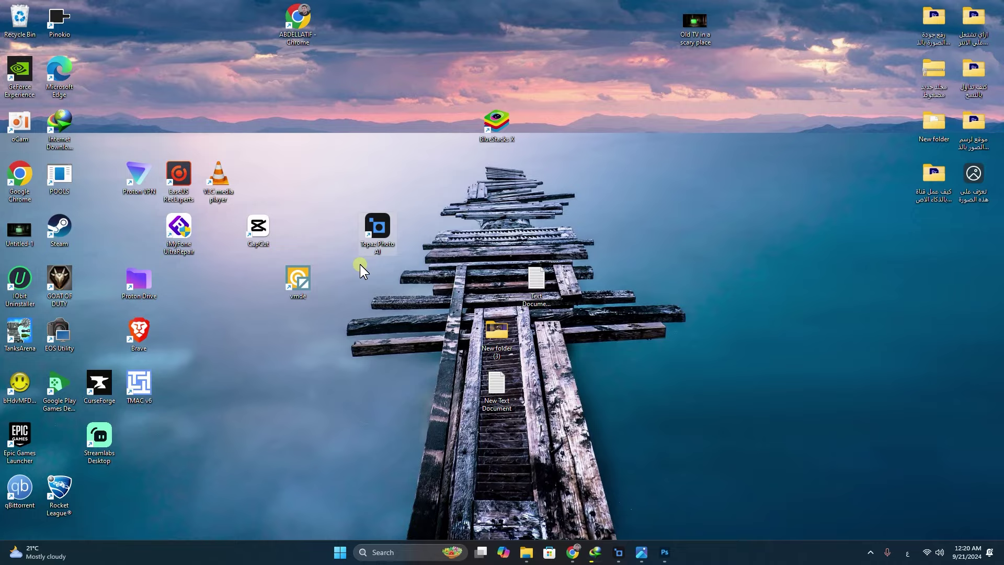
- Switch to Chrome and open the Topaz Video AI playlist from the Crazynet YouTube channel's playlists
key(alt+Tab)
key(ctrl+Tab)
key(ctrl+Tab)
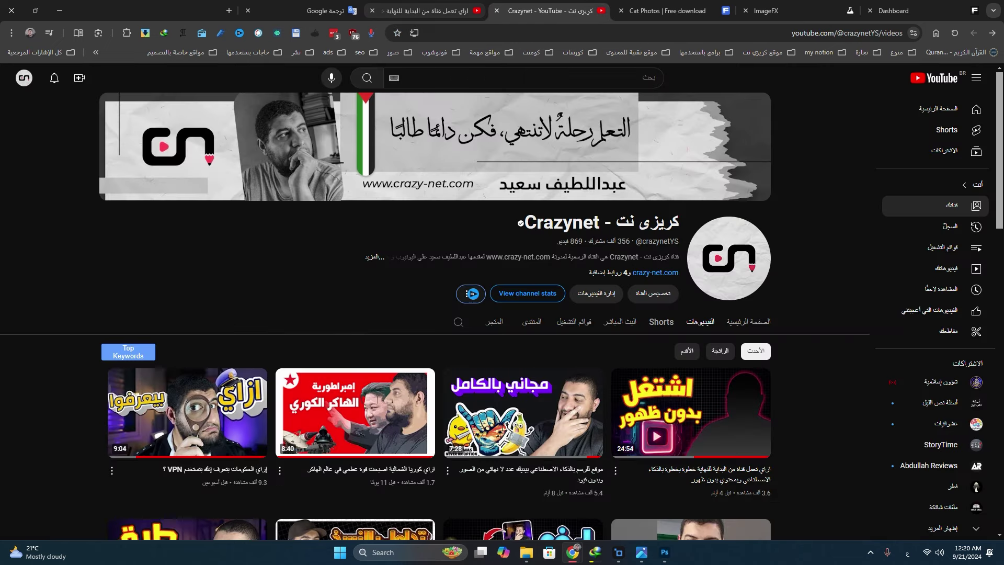
click(577, 322)
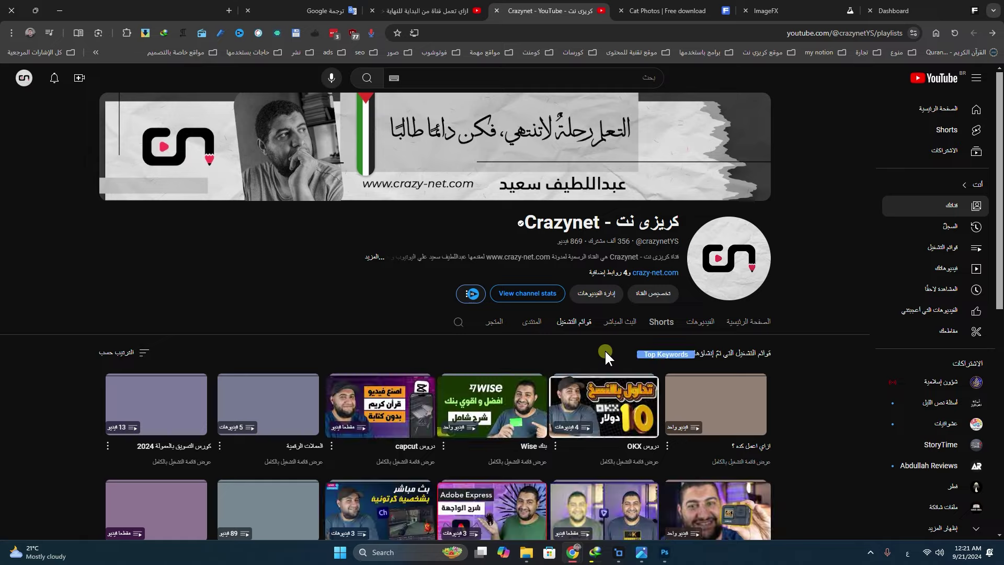
scroll(604, 349, down, 3)
scroll(198, 426, down, 2)
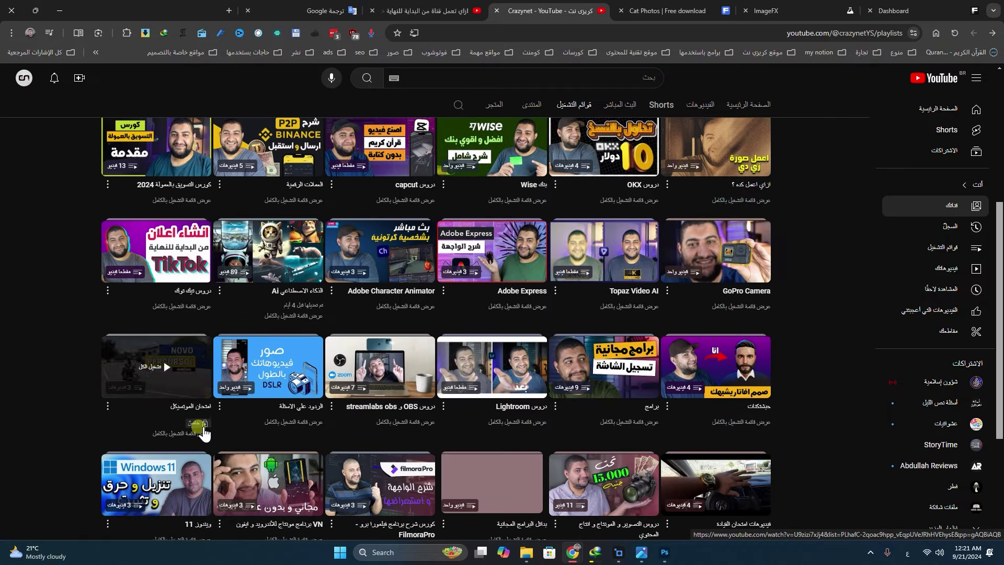
click(646, 292)
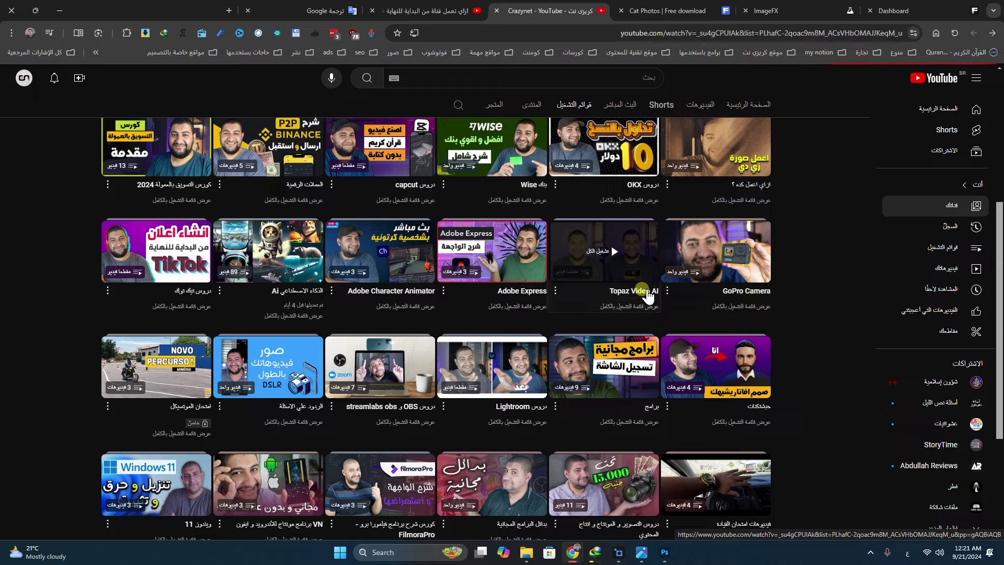
- Open the Topaz Photo AI tutorial in the playlist, pause it and highlight part of the program name in its title
scroll(536, 348, down, 8)
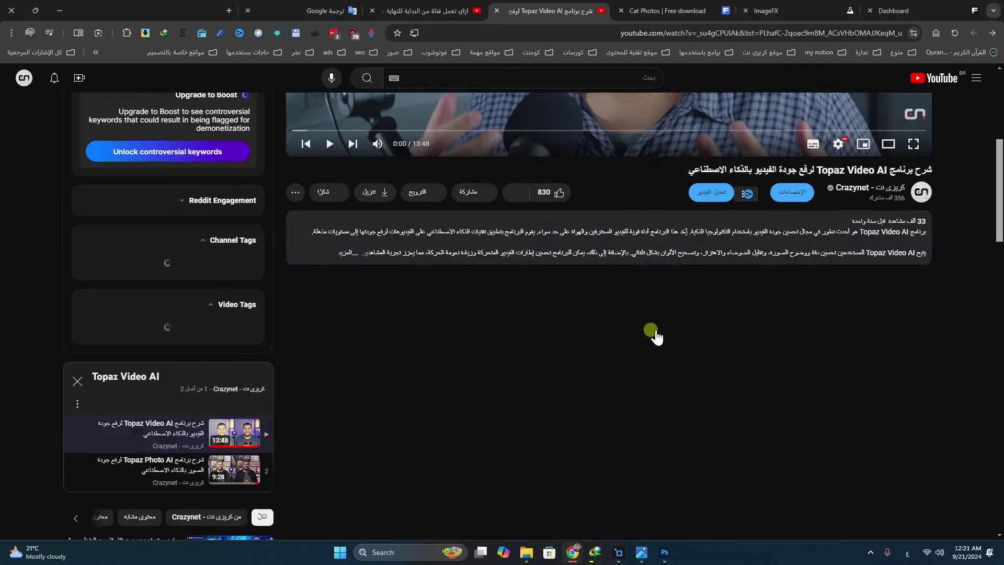
click(218, 380)
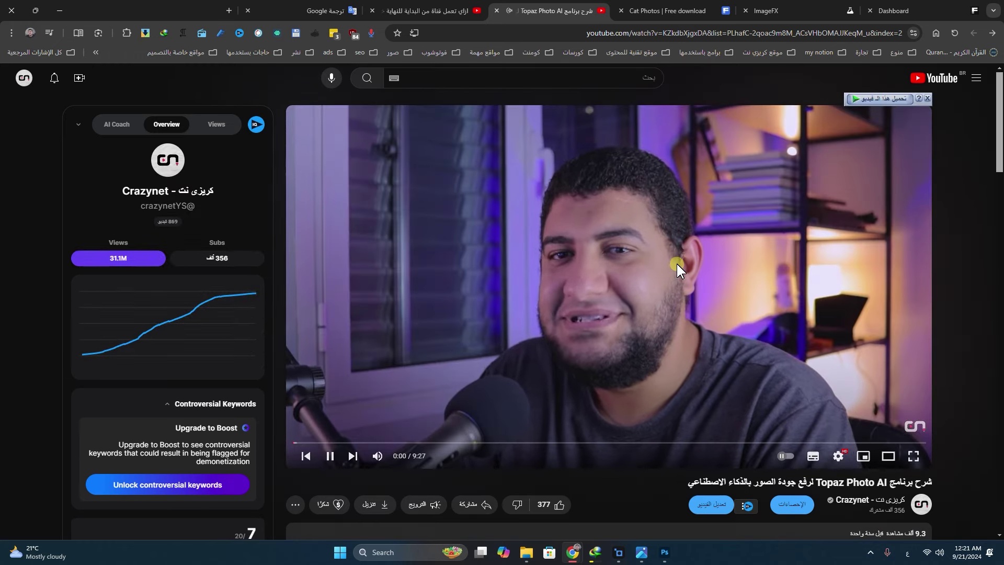
click(676, 264)
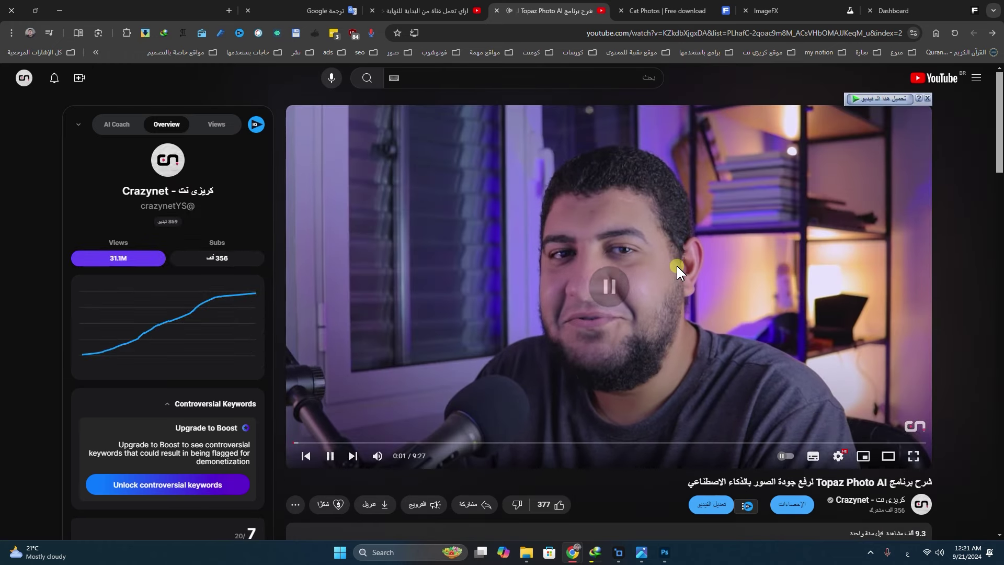
drag(810, 481, 880, 481)
scroll(884, 483, down, 1)
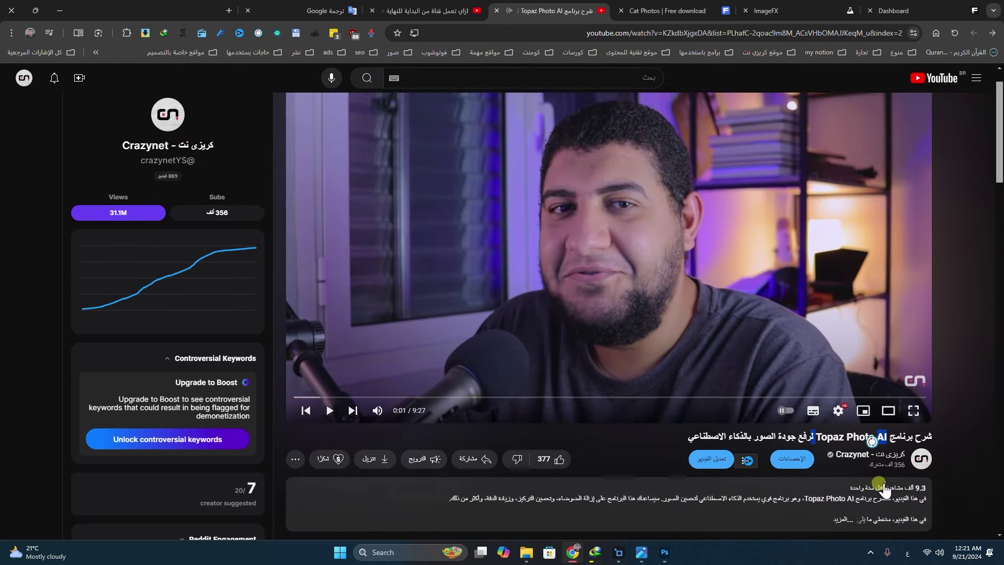
- Return to the desktop, close the earlier Topaz Photo AI session with its export queue, and relaunch the program
key(super+d)
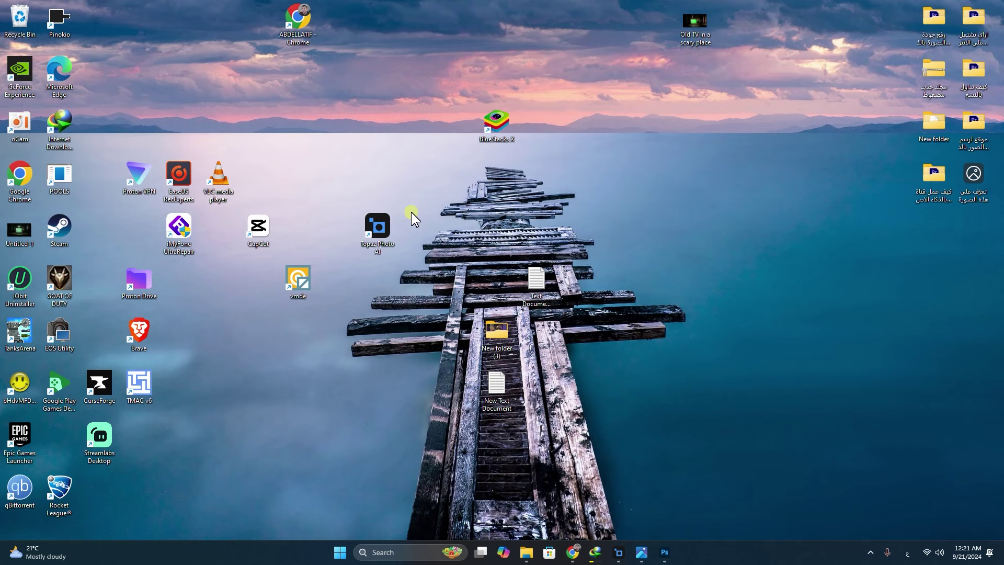
click(620, 553)
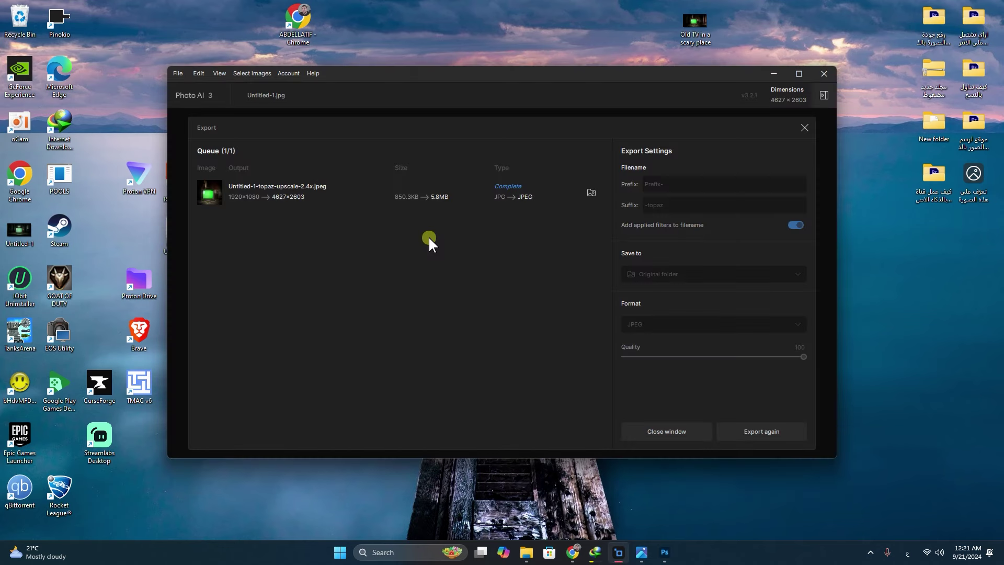
click(804, 127)
click(181, 71)
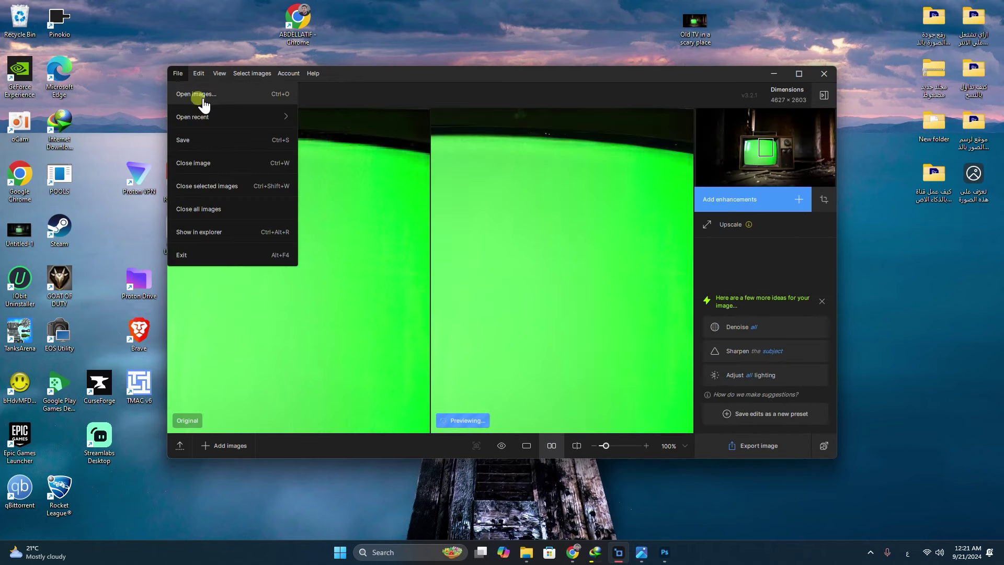
click(833, 73)
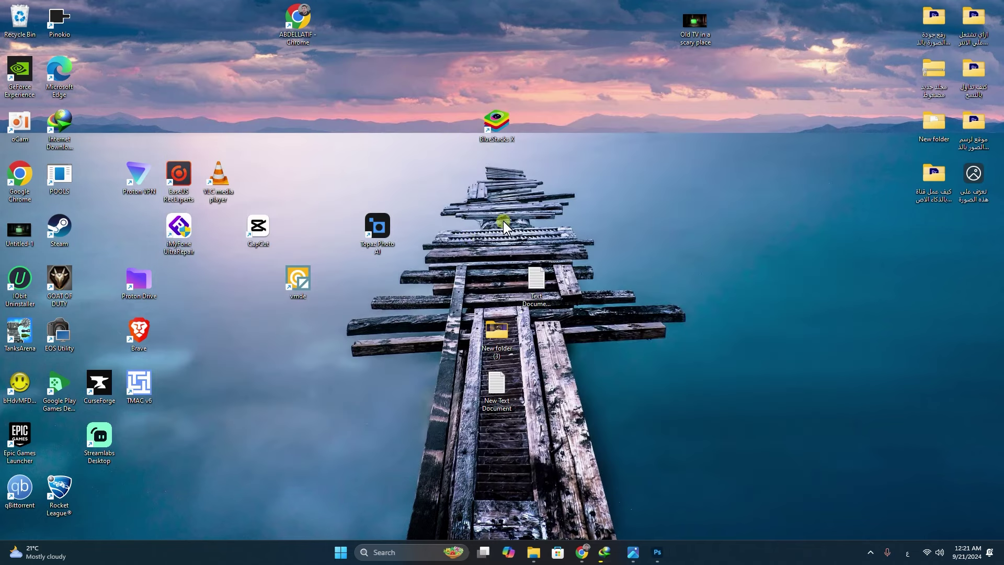
right_click(463, 231)
click(478, 274)
double_click(380, 230)
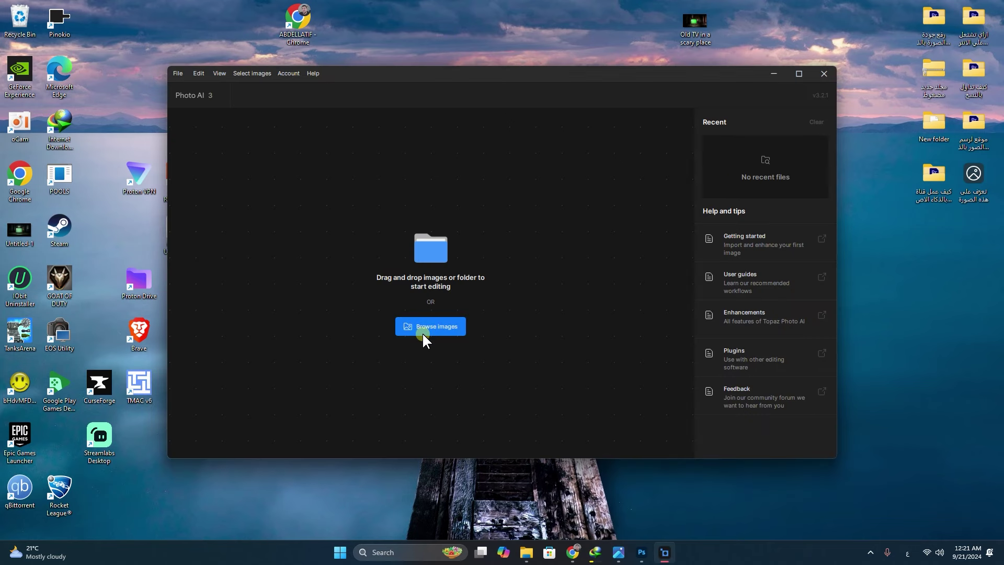
- Load the Untitled-1 image from the Desktop folder into Topaz Photo AI and add the suggested Upscale enhancement
click(453, 327)
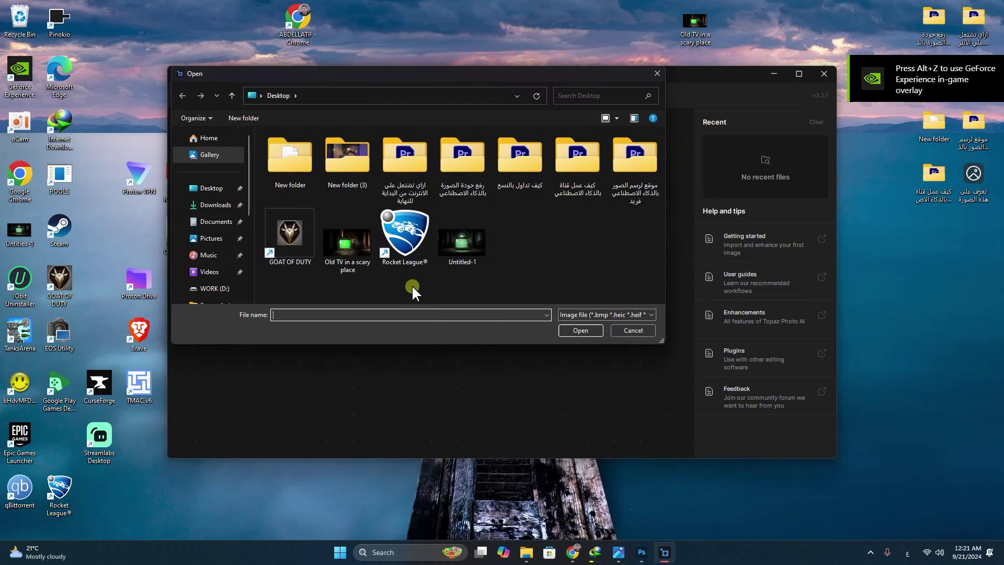
double_click(468, 243)
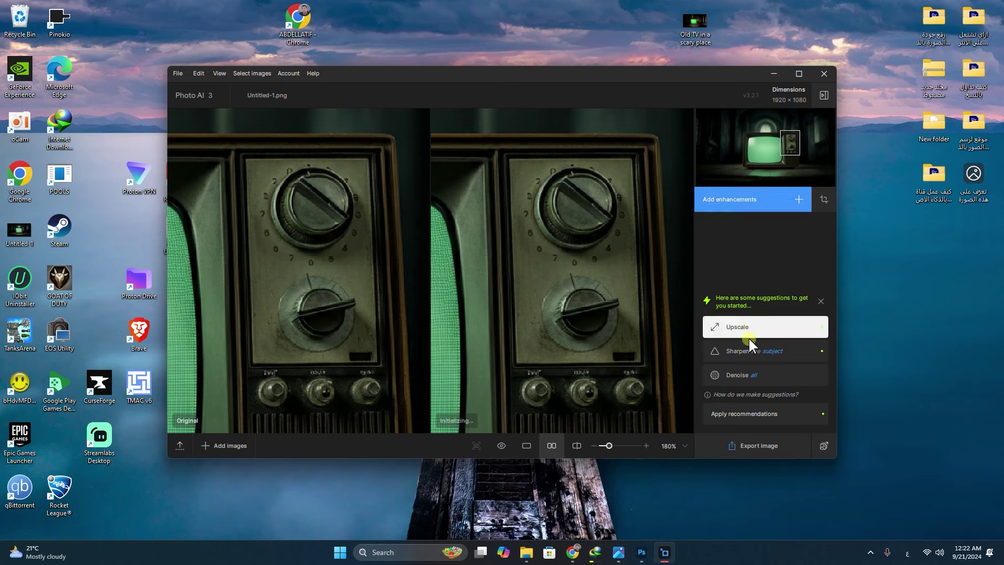
scroll(547, 275, up, 2)
scroll(567, 243, up, 1)
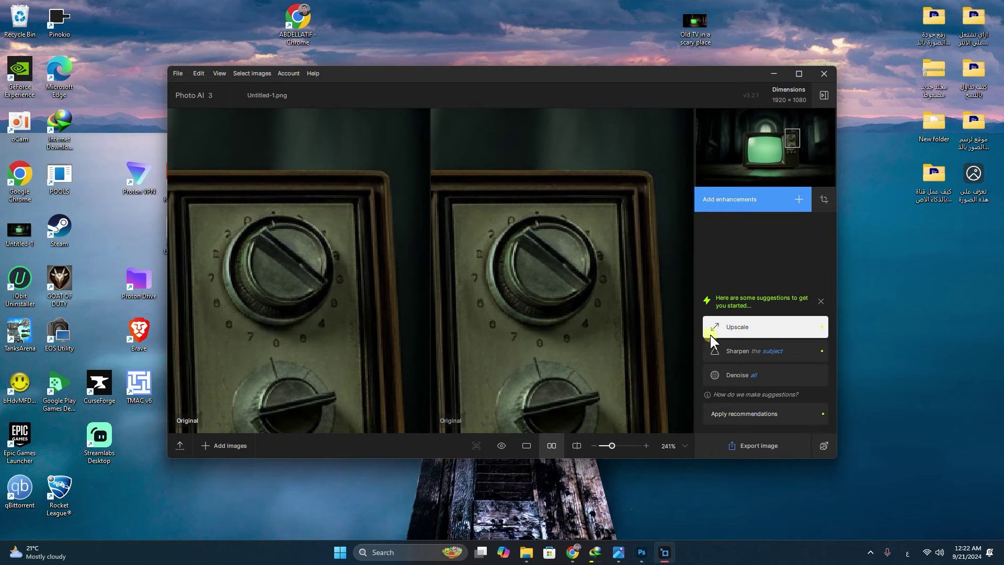
click(764, 327)
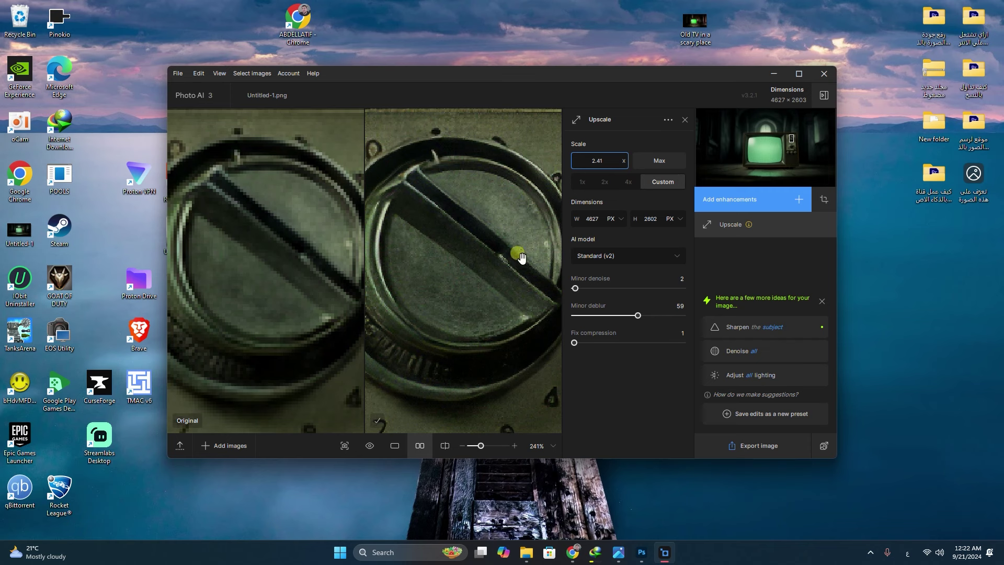
- Try the suggested Sharpen enhancement on the subject of the upscaled TV image
scroll(516, 318, down, 1)
scroll(510, 326, down, 1)
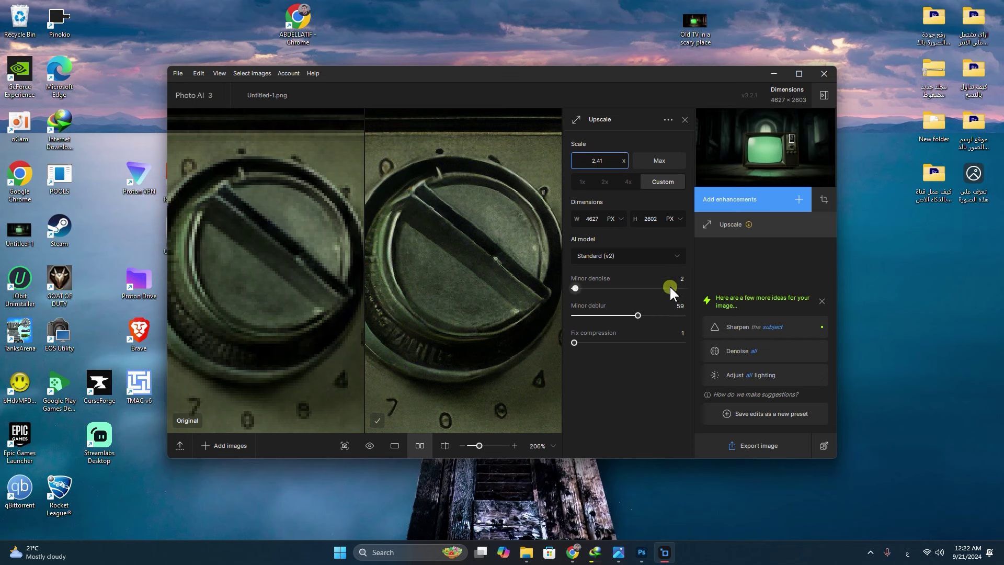
scroll(410, 233, down, 2)
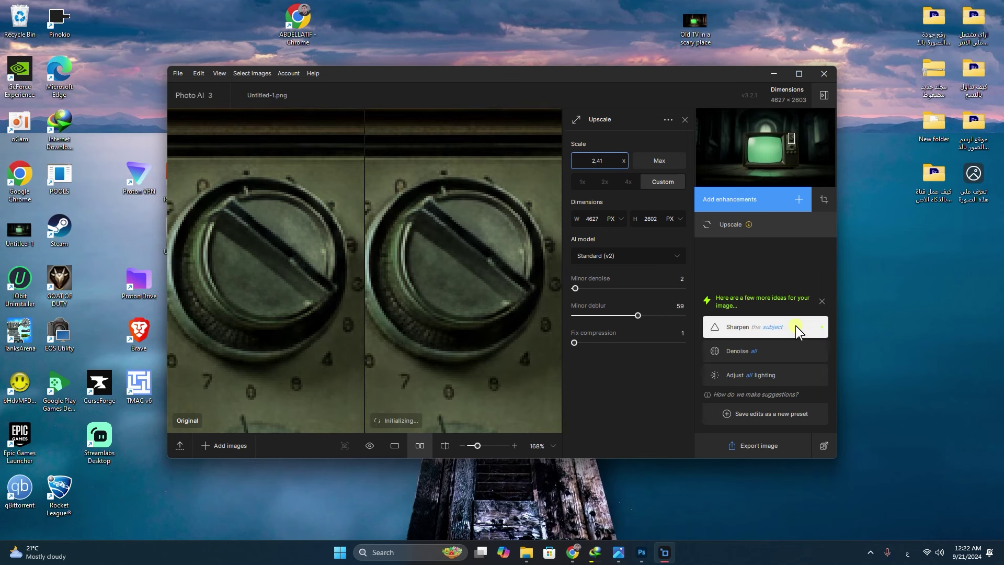
click(795, 325)
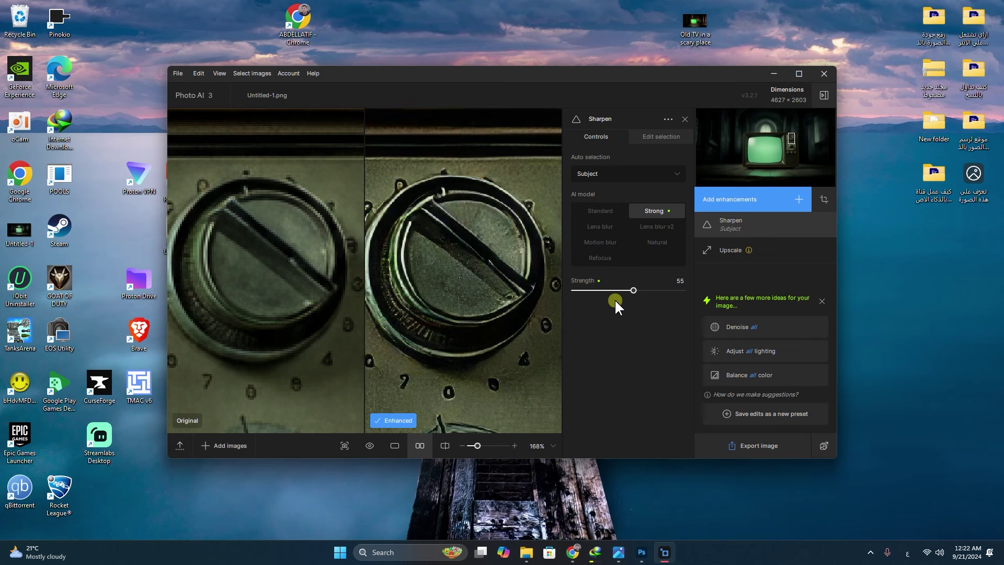
- Compare the sharpened TV with the original side by side in the maximized window, and remove the Sharpen enhancement
scroll(486, 293, down, 1)
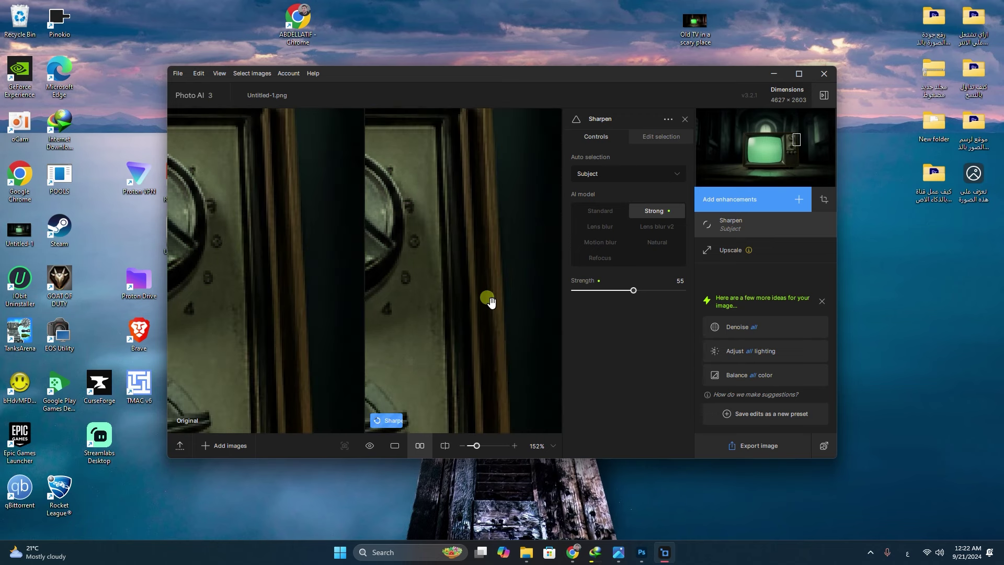
scroll(490, 300, down, 1)
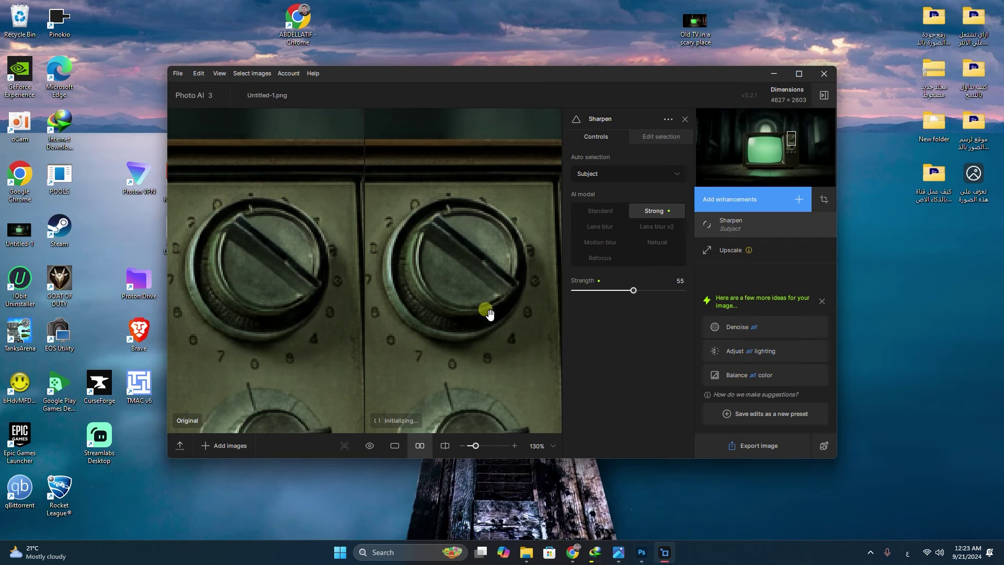
scroll(489, 312, down, 1)
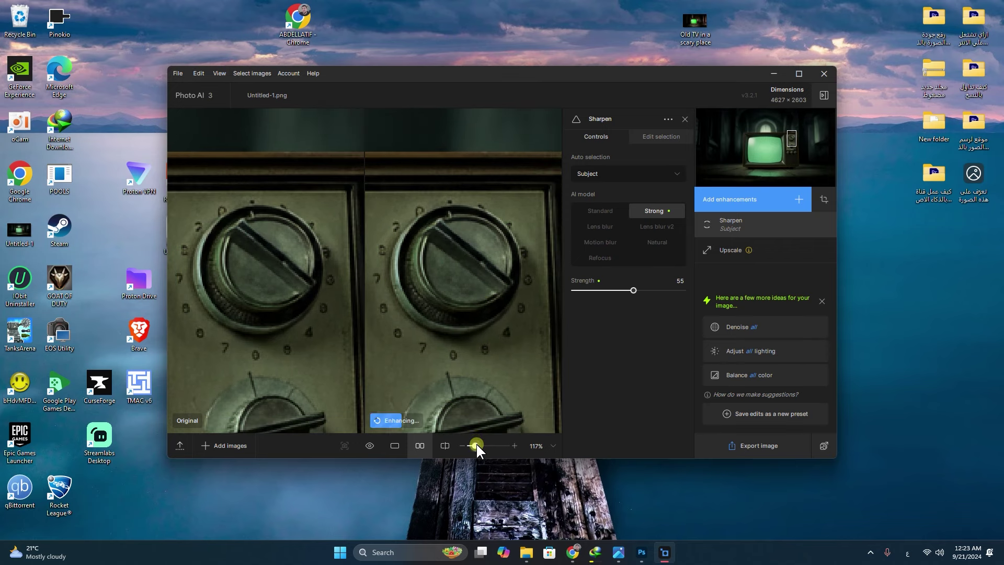
drag(476, 443, 456, 444)
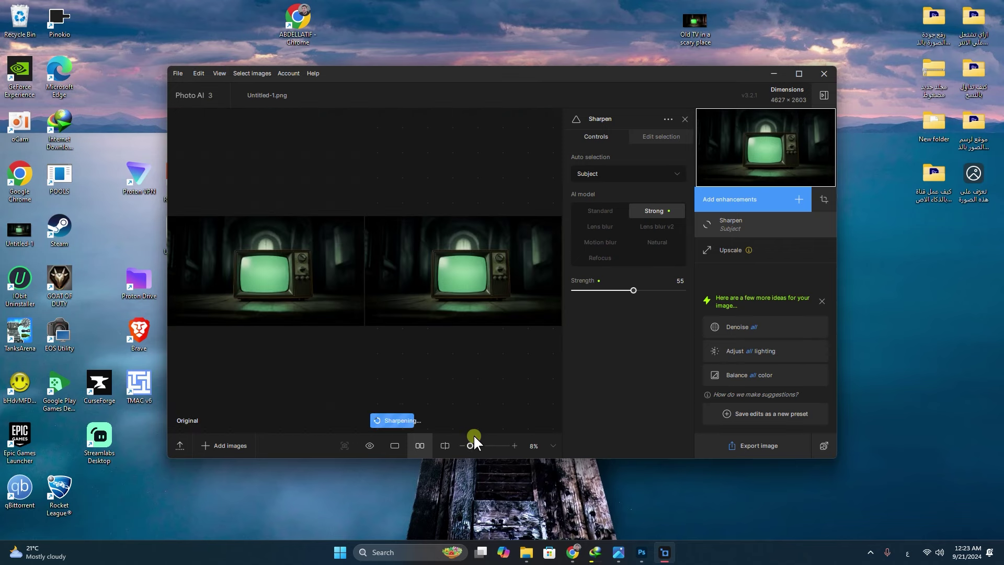
click(798, 73)
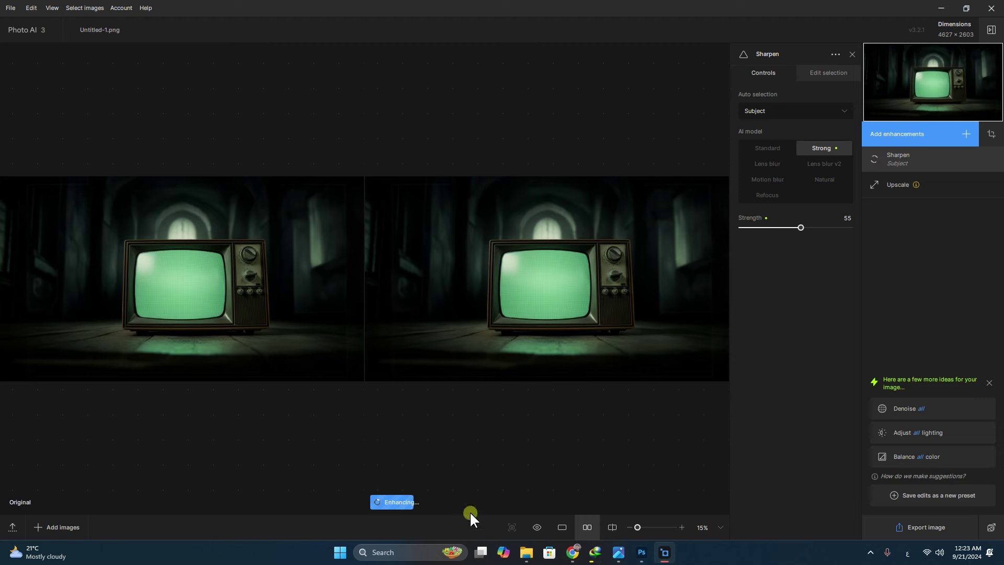
click(561, 527)
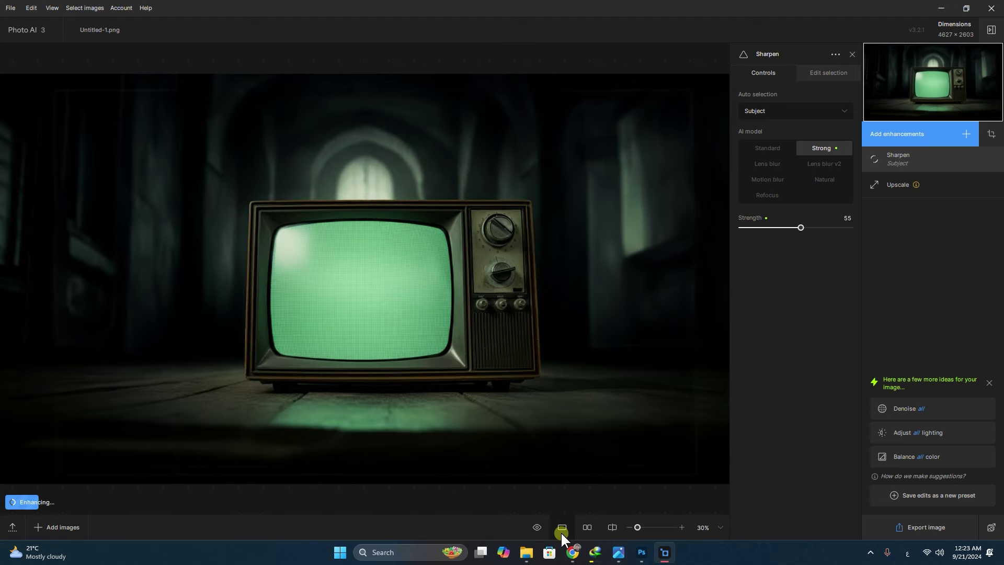
click(584, 528)
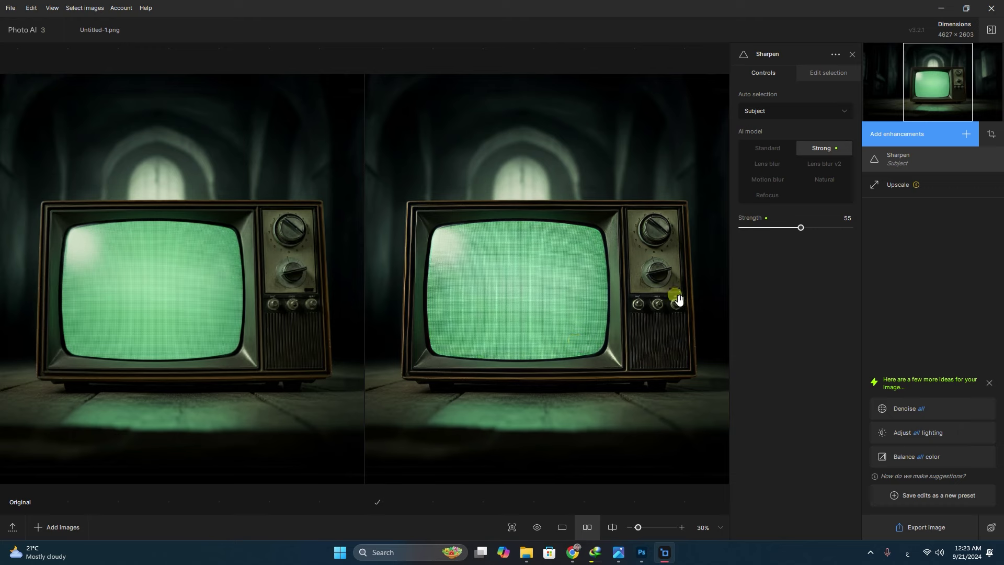
scroll(680, 233, up, 3)
drag(703, 238, 574, 309)
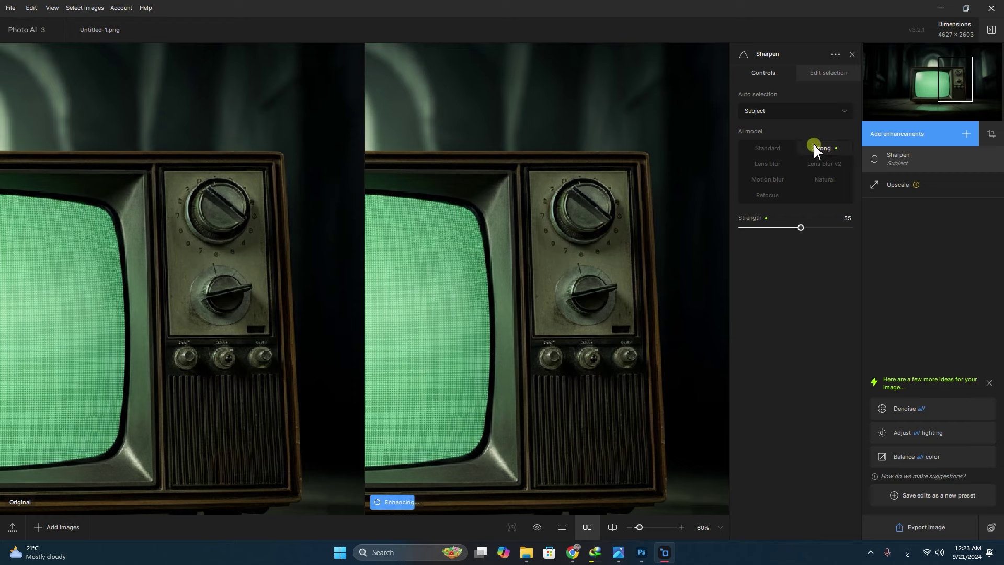
mouse_move(949, 157)
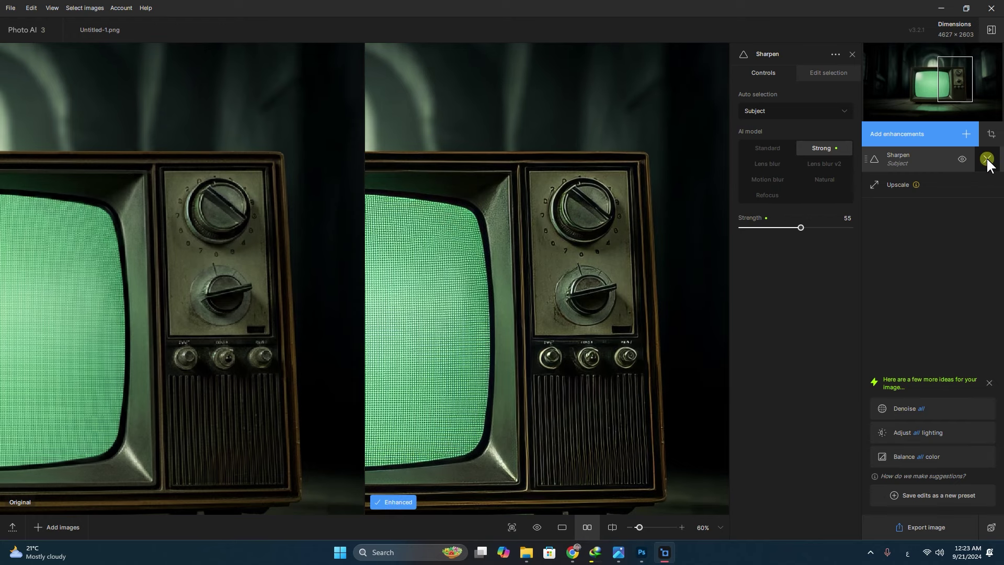
click(987, 159)
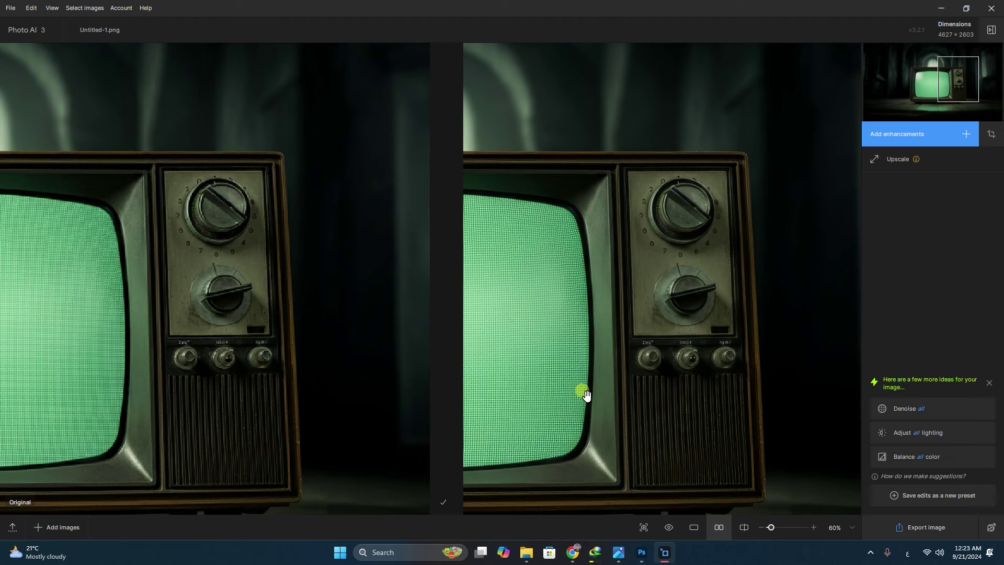
- Export the upscaled image as a JPEG at quality 100 to the original folder, and show the desktop
click(901, 529)
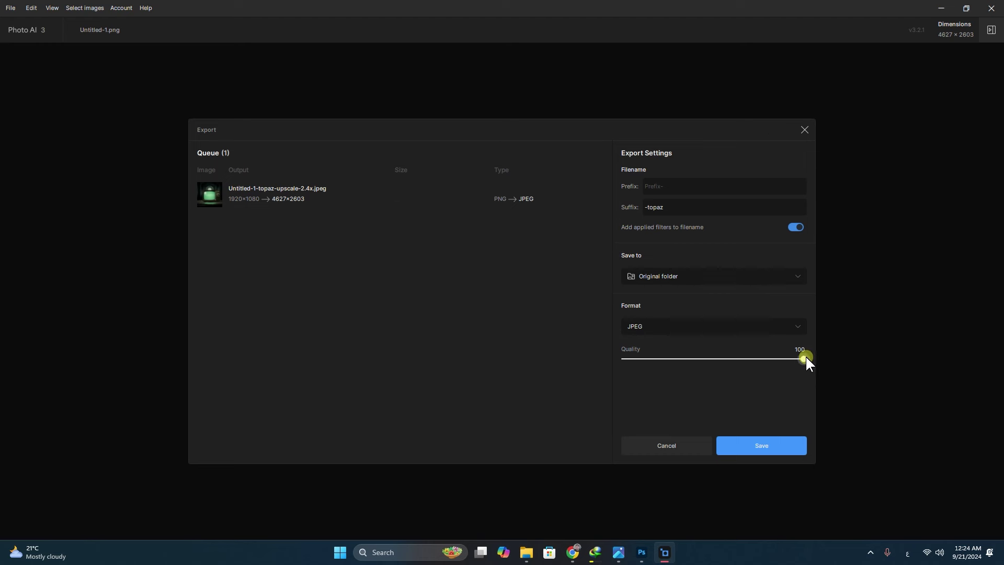
click(754, 445)
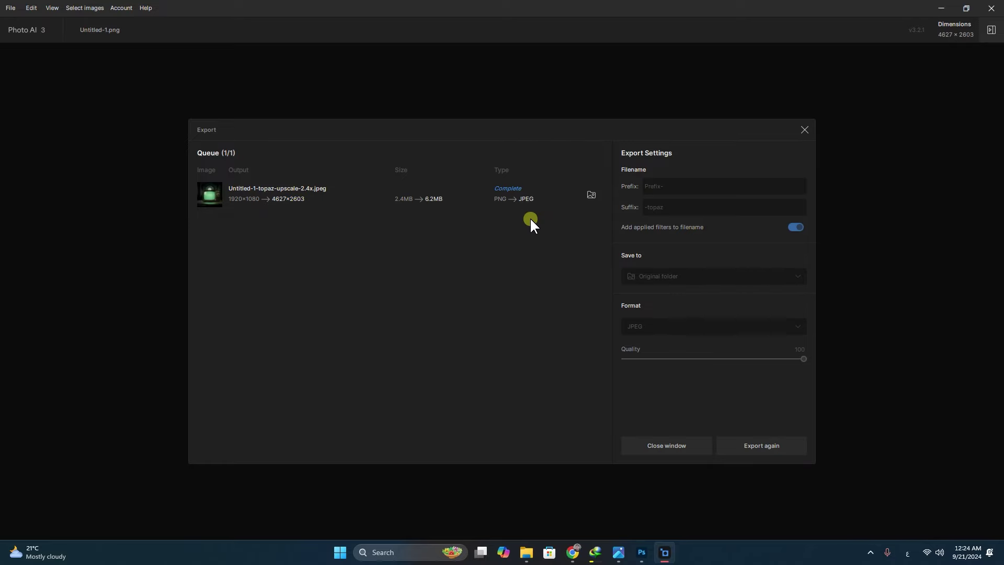
click(1001, 557)
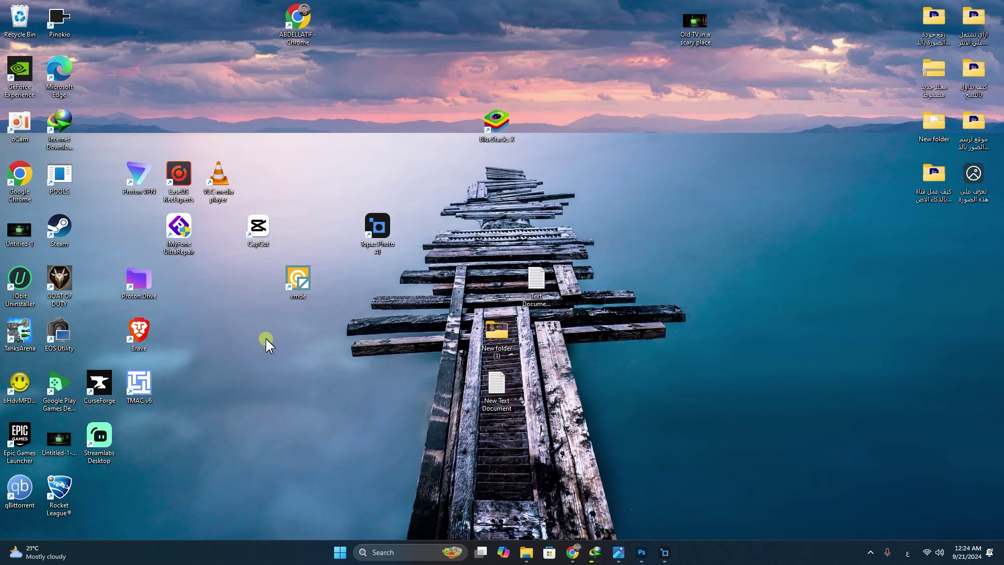
- Move the exported image to the free spot below the vmdk icon, inspect it zoomed in and close the viewer
drag(58, 435, 296, 336)
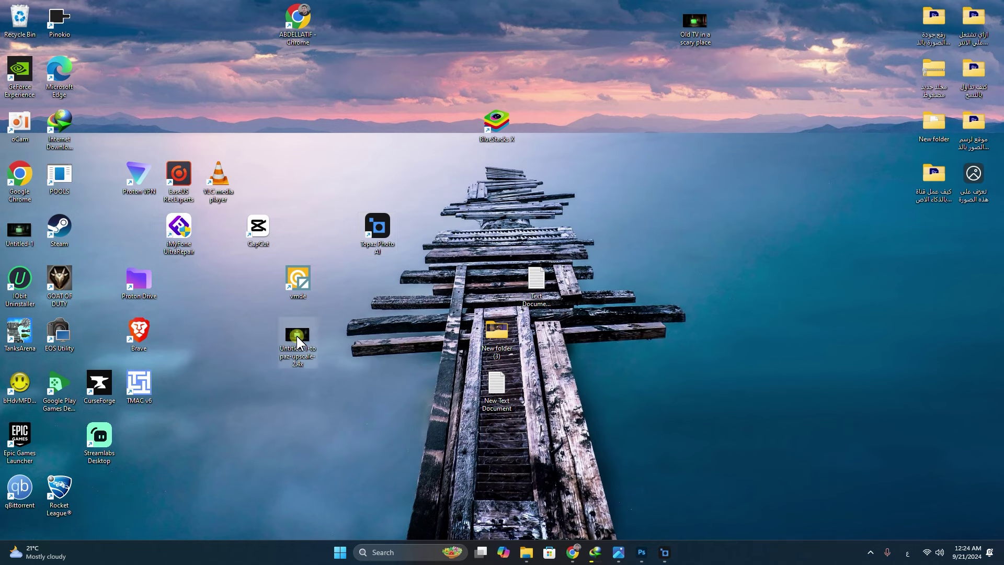
double_click(296, 336)
scroll(473, 227, up, 5)
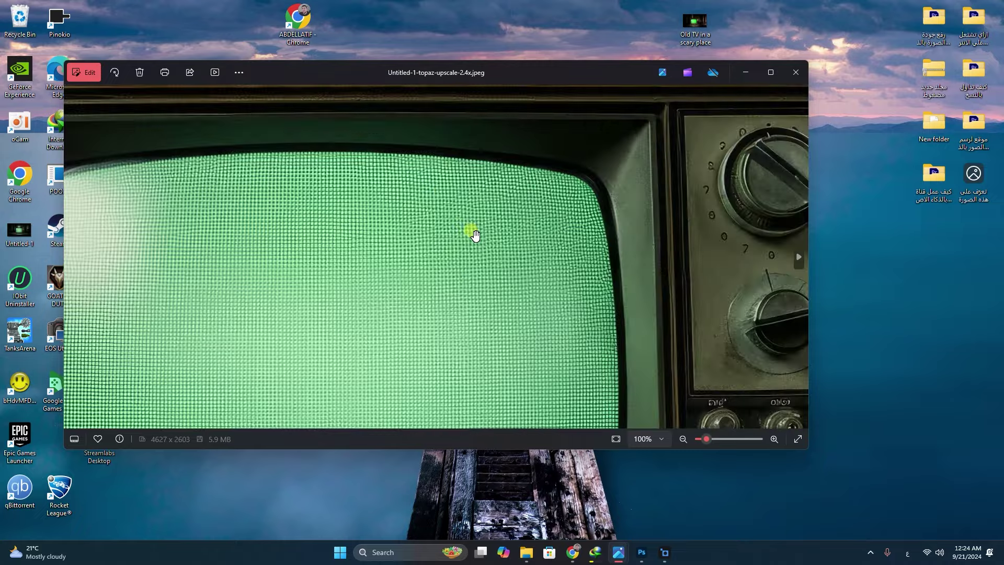
key(alt+F4)
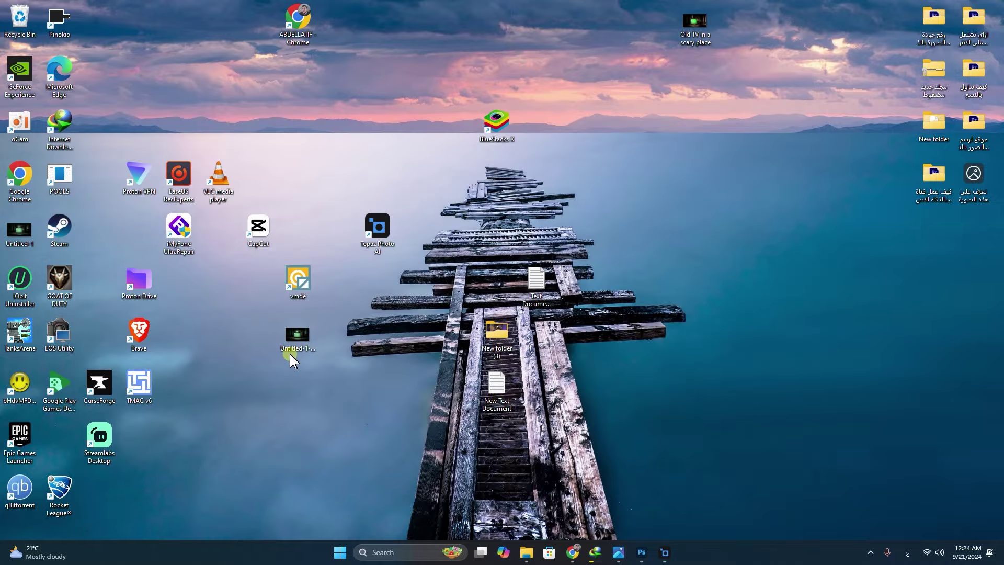
- Rename the exported image as "Old TV in a scary place 2" and place it below the "Old TV in a scary place" file
click(697, 38)
click(305, 347)
key(F2)
text(Old TV in a scary place 2)
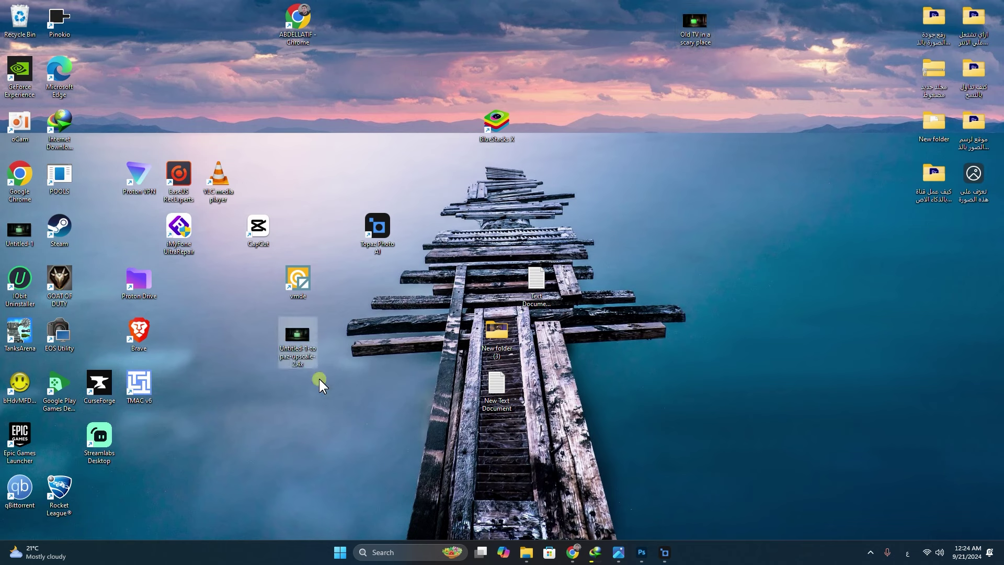
key(Return)
drag(59, 442, 692, 83)
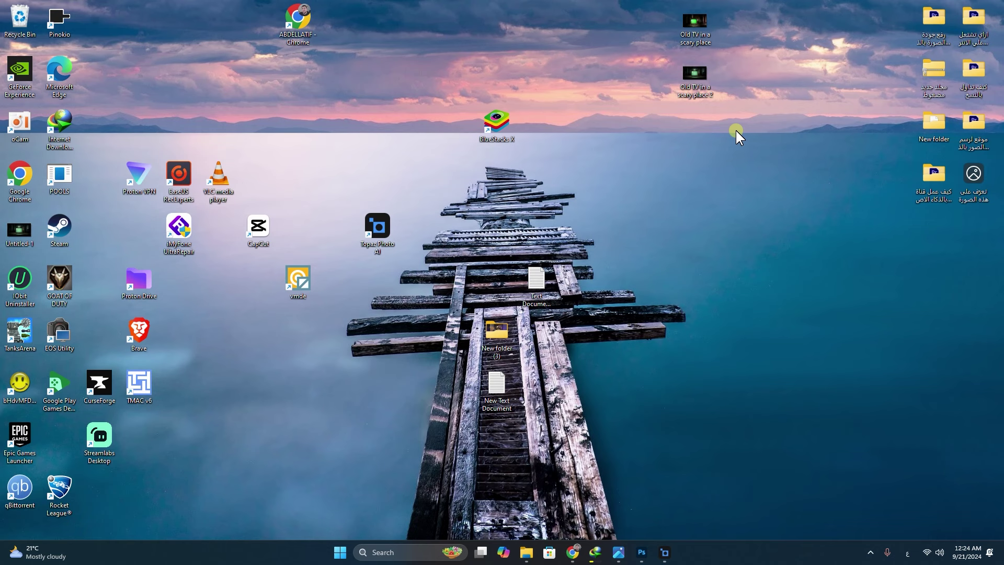
- Move both Old TV images together closer to the folders on the desktop
drag(732, 23, 633, 107)
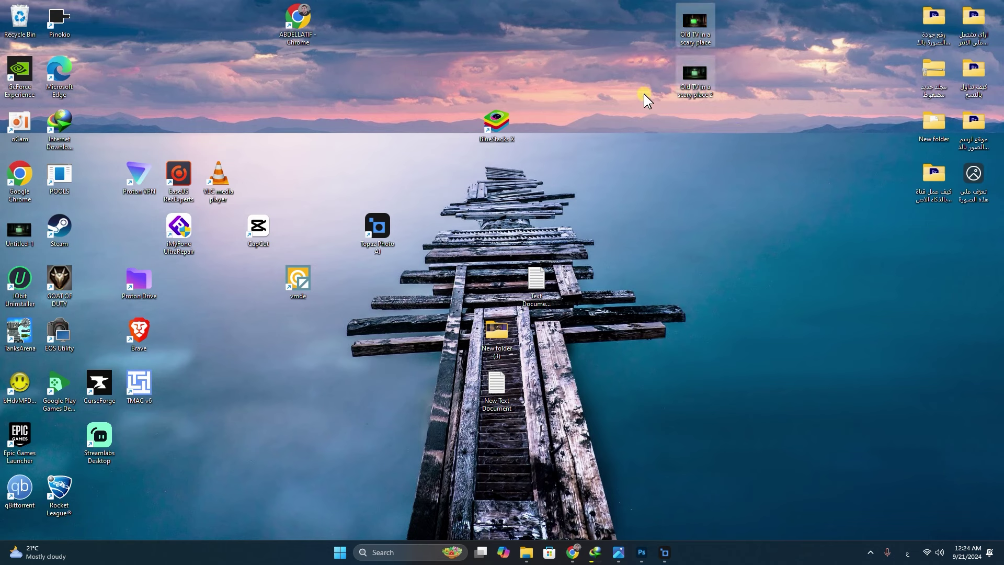
drag(707, 30, 837, 26)
click(840, 124)
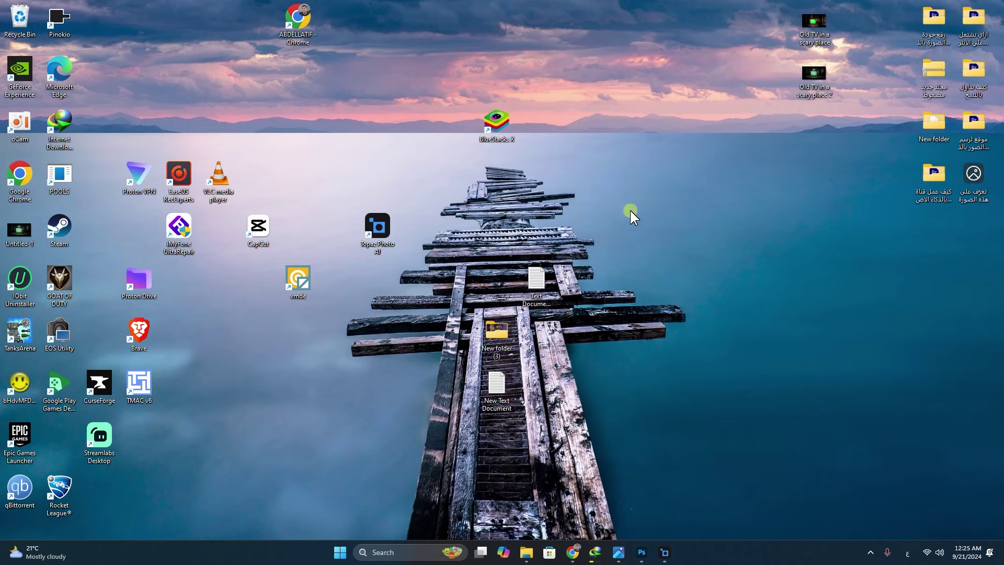
- Switch to Chrome, open the Freepik Contributor dashboard and translate the page into Arabic
mouse_move(572, 552)
click(522, 501)
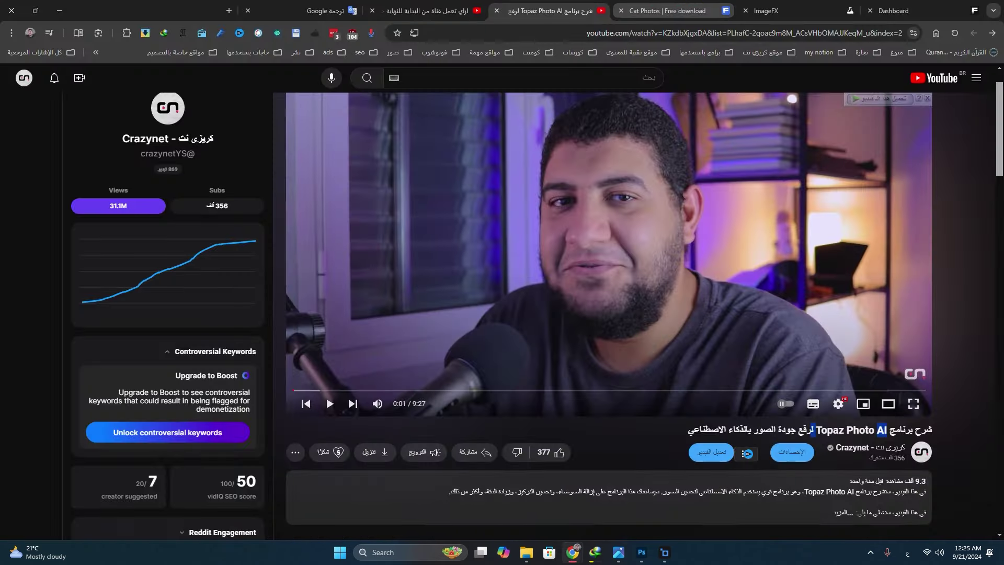
key(ctrl+shift+Tab)
key(ctrl+1)
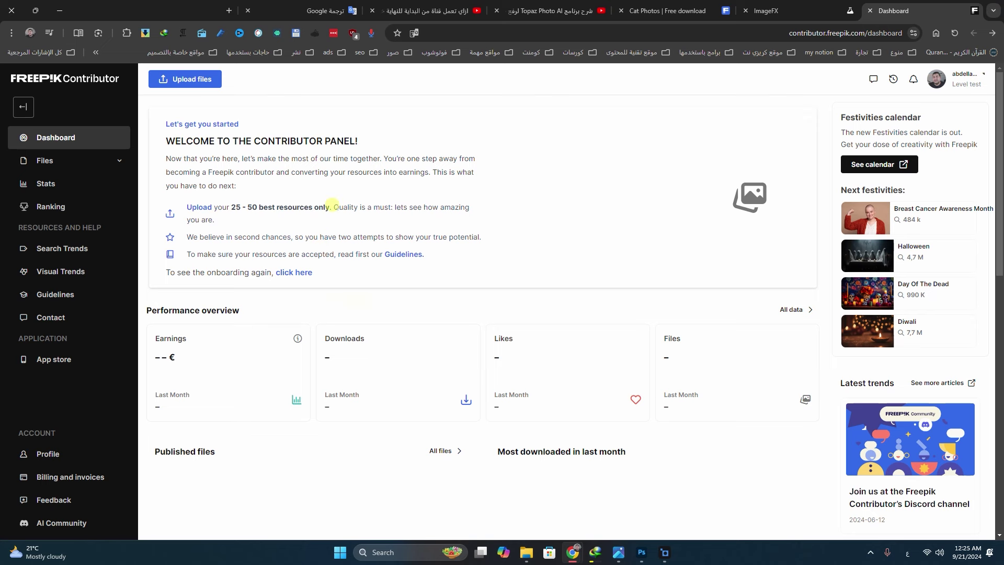
right_click(369, 157)
click(315, 350)
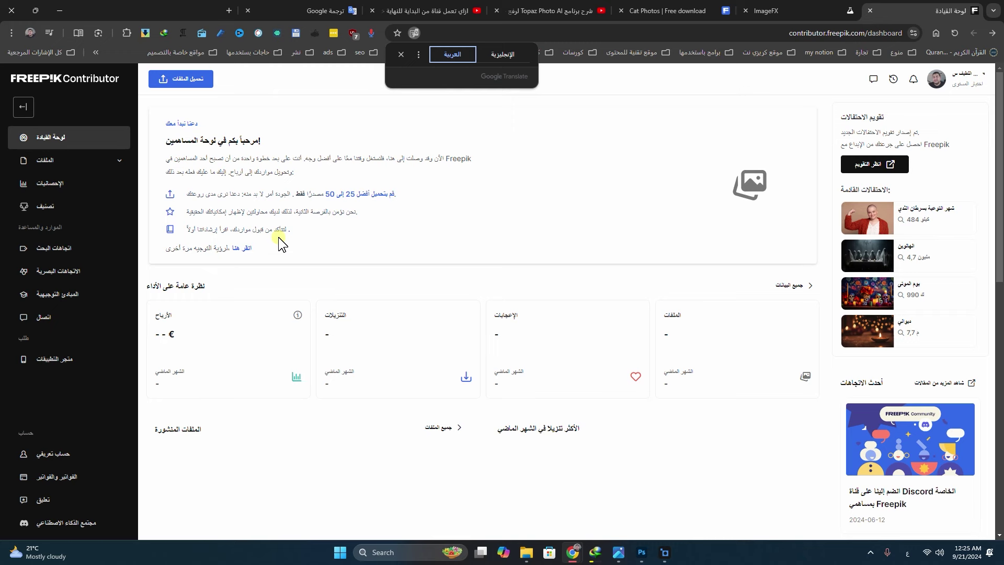
- Revisit the ImageFX result, the Photoshop document and Topaz Photo AI, closing the export window and minimizing Topaz
click(769, 10)
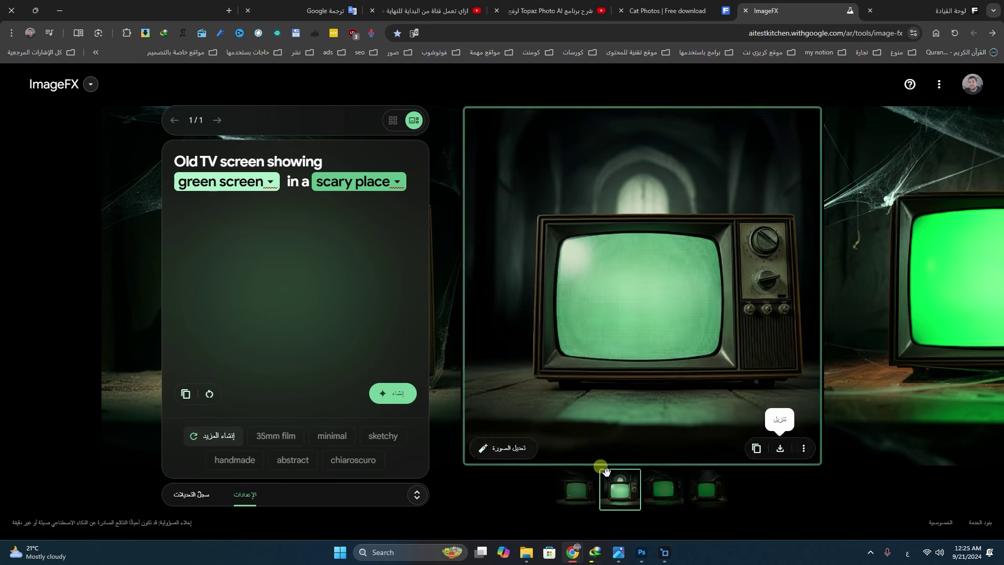
click(643, 553)
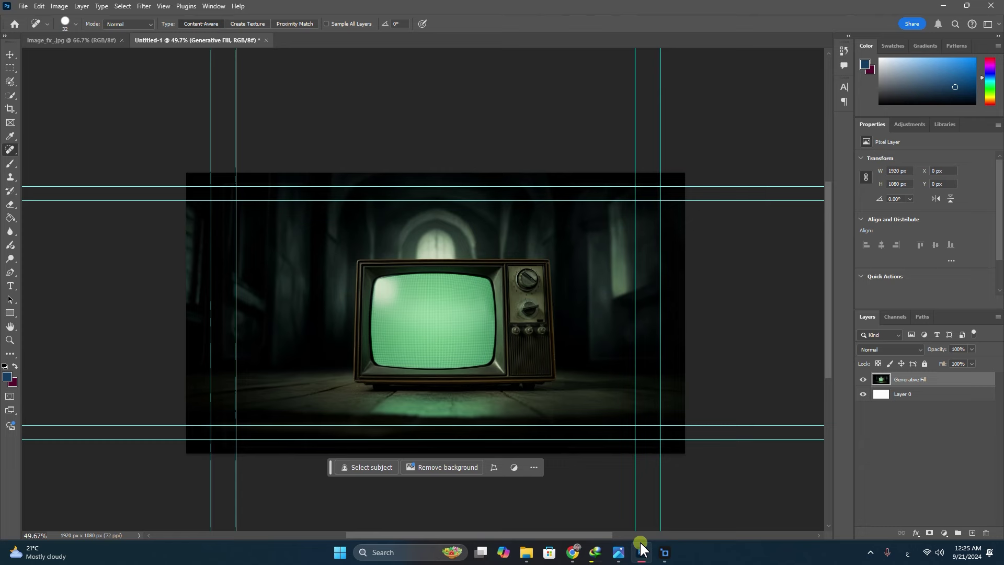
click(664, 552)
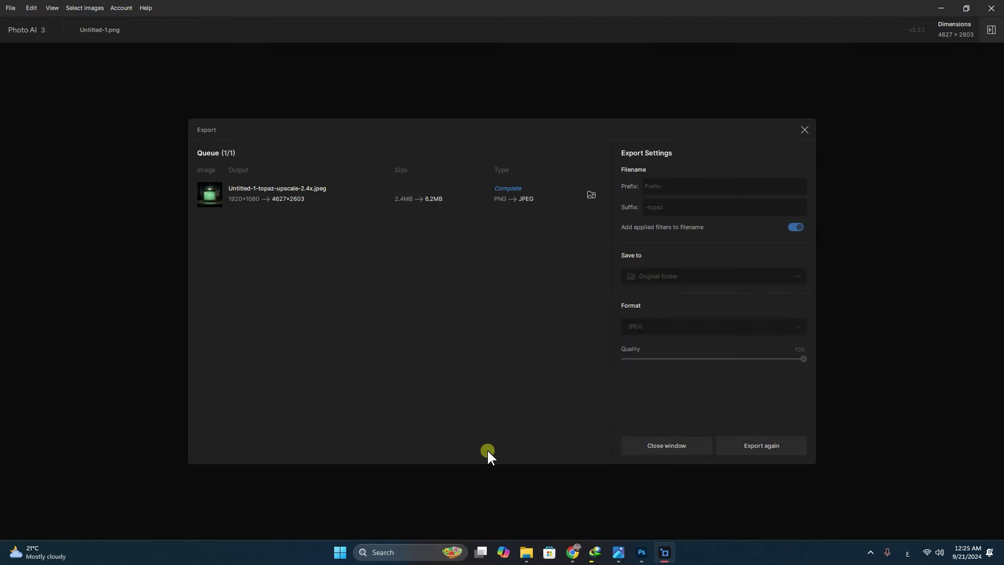
click(803, 129)
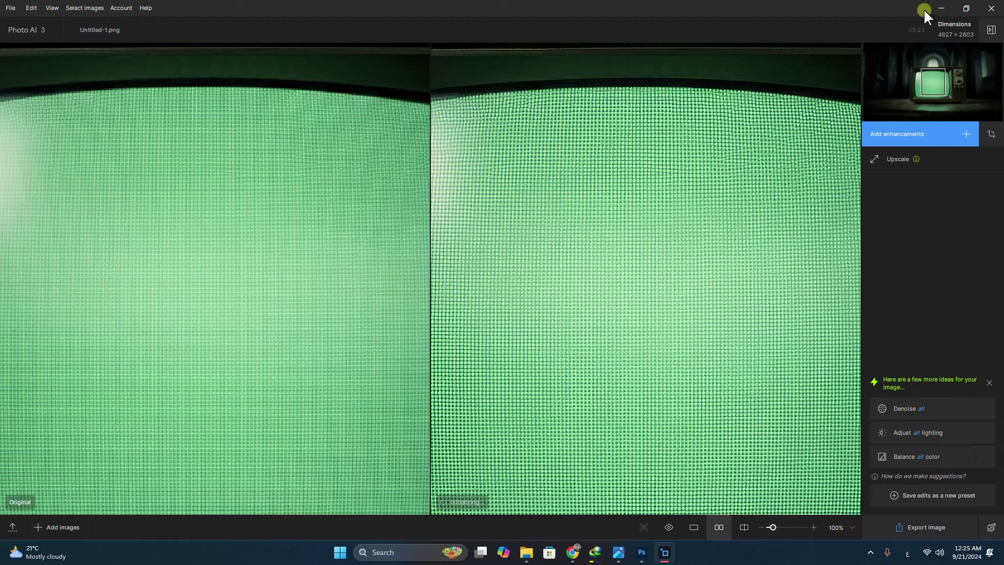
click(940, 7)
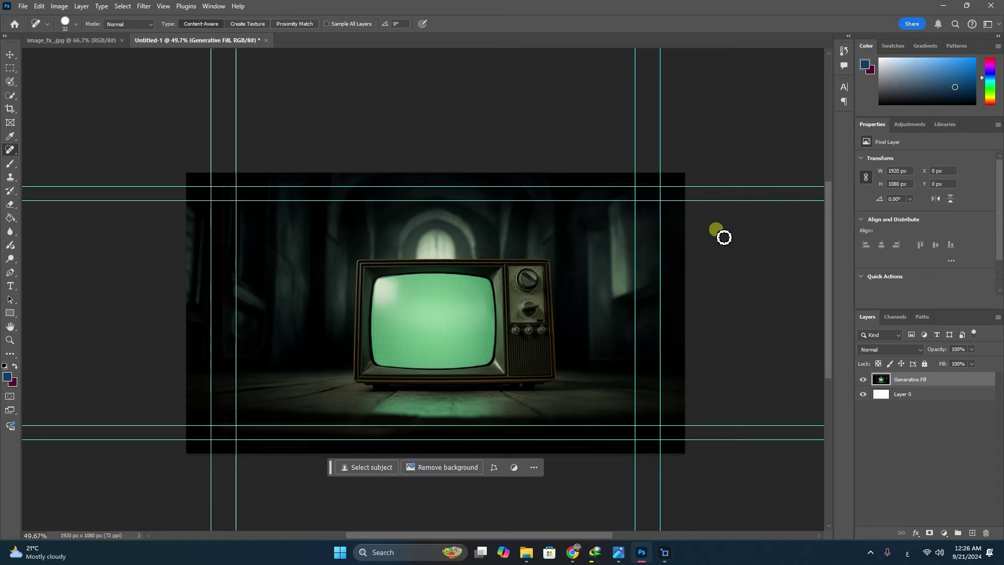
- Switch to the ImageFX page in Chrome and clear the old TV prompt
mouse_move(572, 552)
click(495, 504)
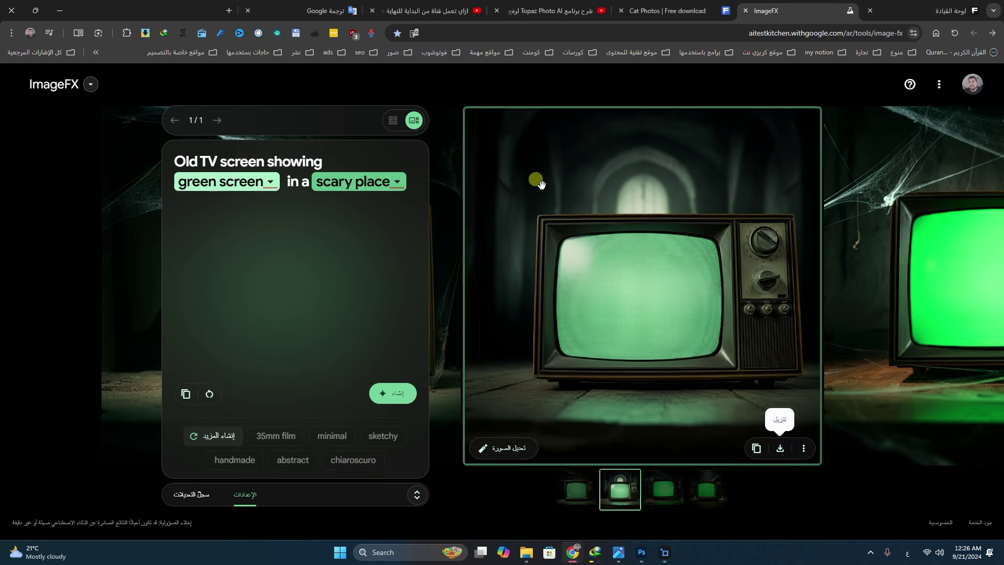
click(417, 186)
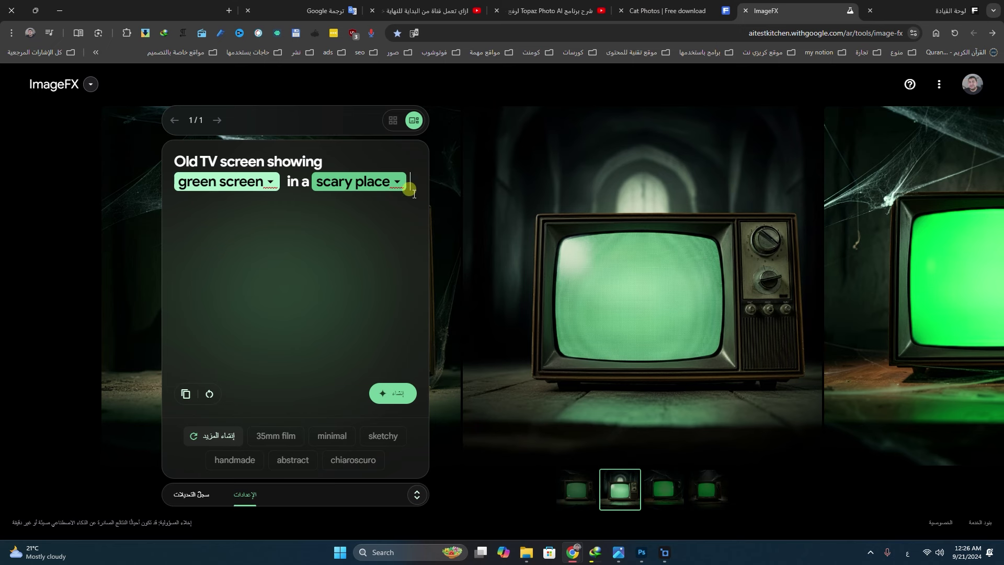
drag(389, 196, 219, 169)
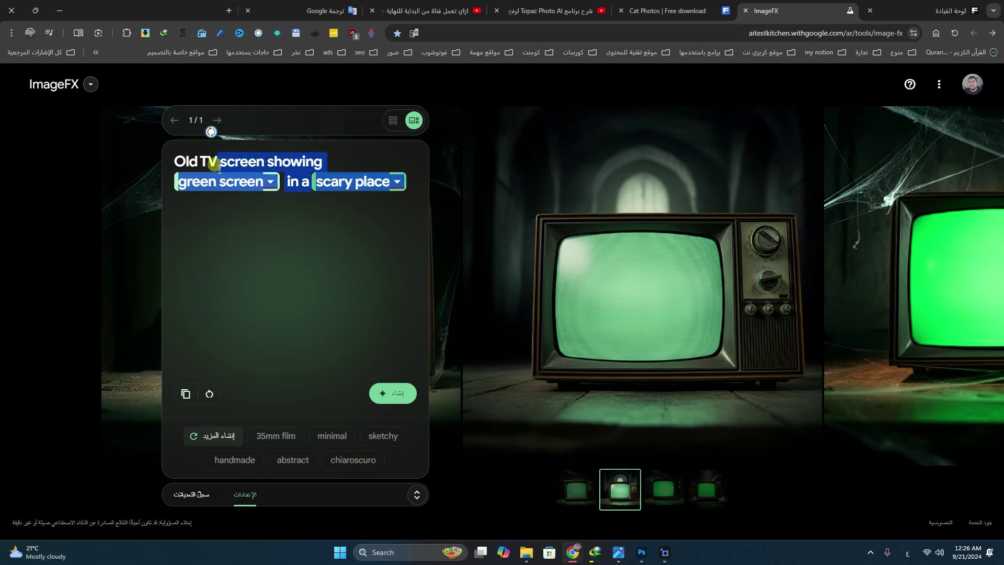
key(BackSpace)
key(BackSpace)
key(BackSpace)
key(BackSpace)
key(BackSpace)
key(BackSpace)
key(BackSpace)
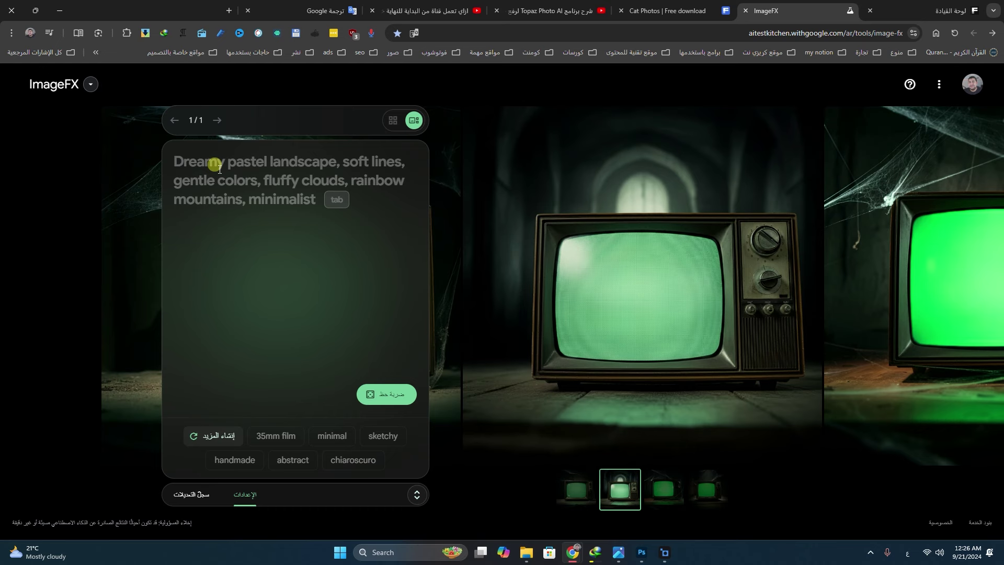
- Translate "ستيكر موزة" from Arabic to English in Google Translate, replacing the earlier text
click(329, 10)
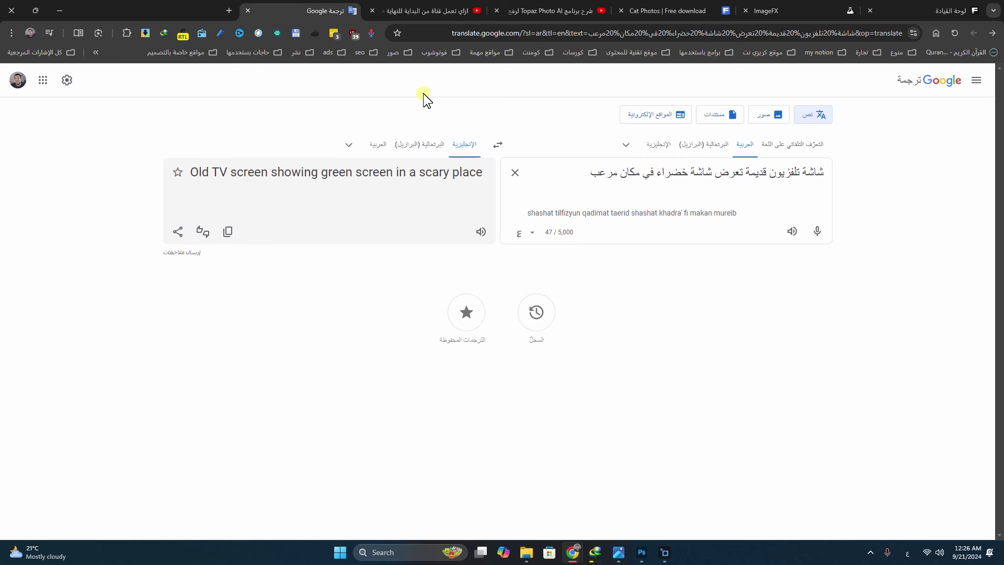
click(514, 171)
text(ستيكر )
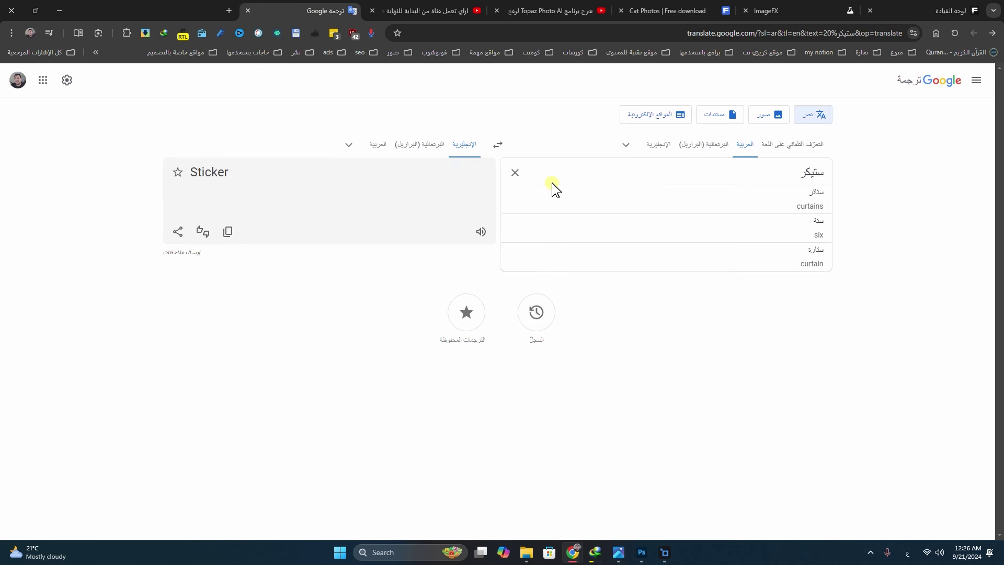
text(موزة)
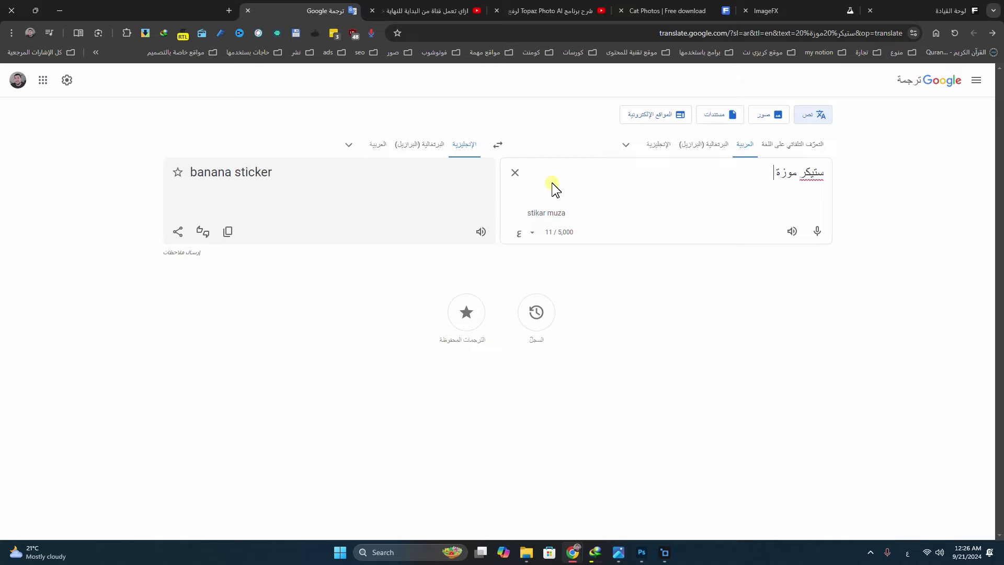
- Return to ImageFX, enter the prompt "banana sticker 2D" and try to generate images from it
key(ctrl+shift+Tab)
key(ctrl+shift+Tab)
key(ctrl+shift+Tab)
key(ctrl+shift+Tab)
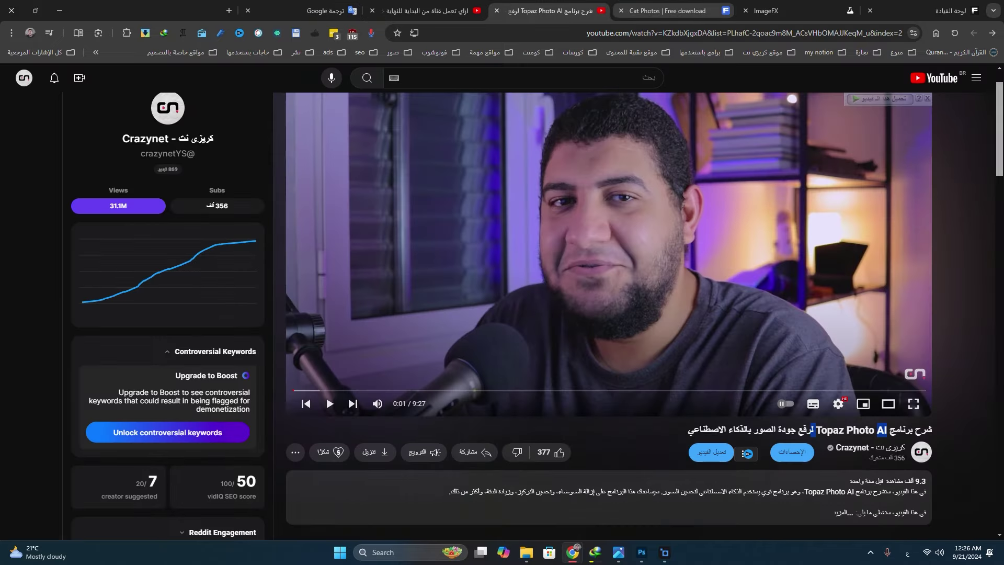
key(ctrl+v)
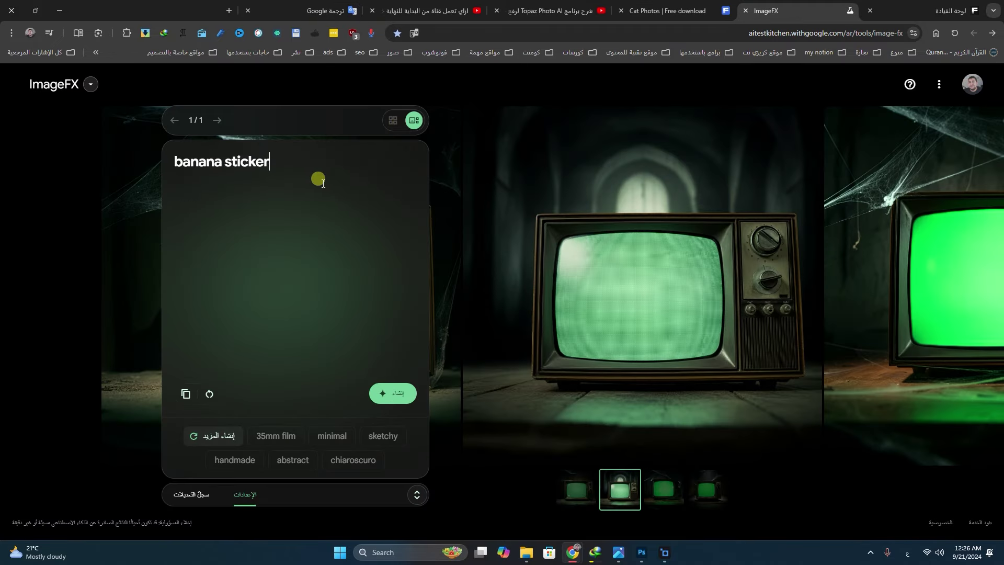
text(2)
key(alt+shift)
text(D)
key(Return)
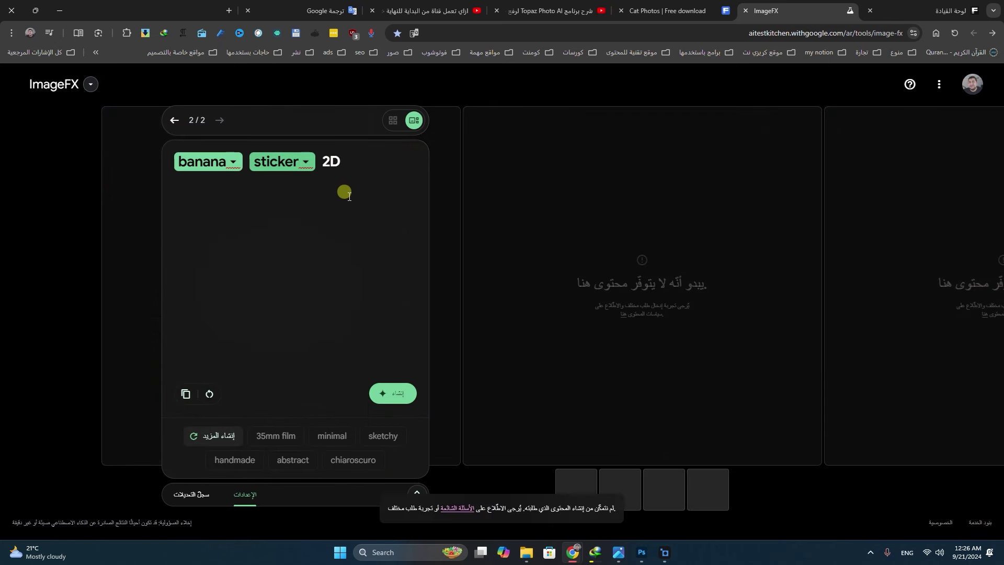
- Copy the prompt, retry the generation, reload ImageFX and try generating "banana sticker 2D" again
key(ctrl+a)
key(Return)
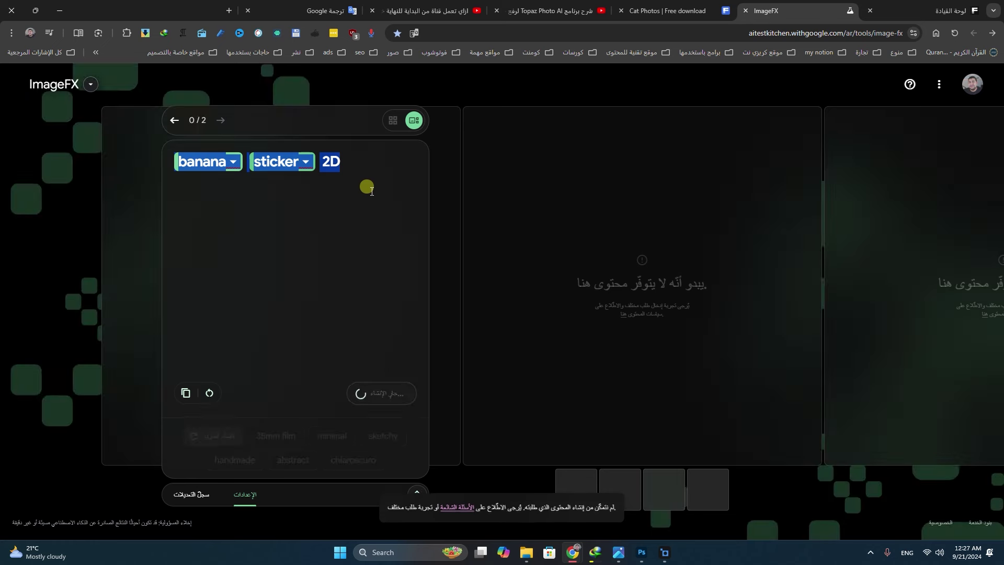
click(963, 33)
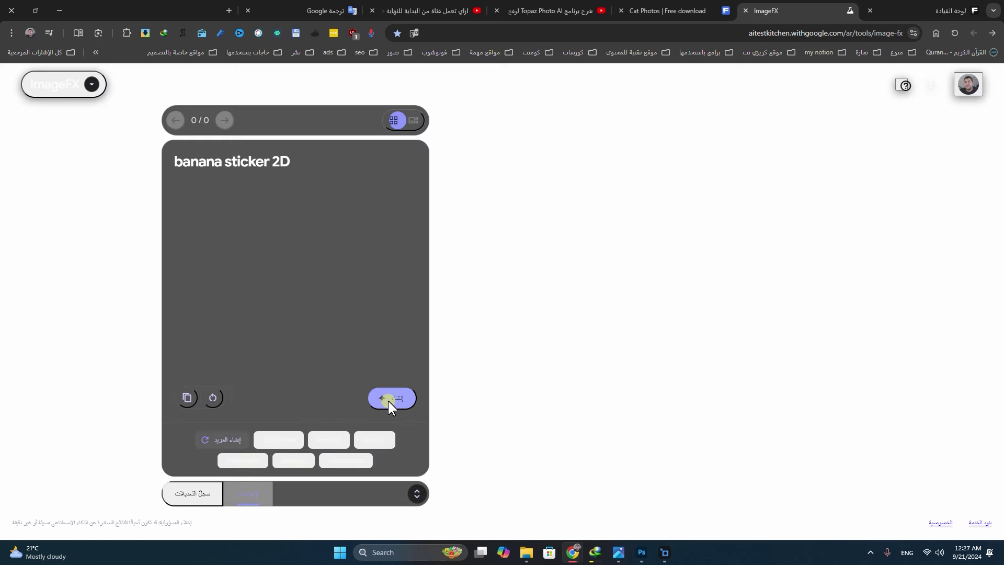
click(956, 32)
click(320, 183)
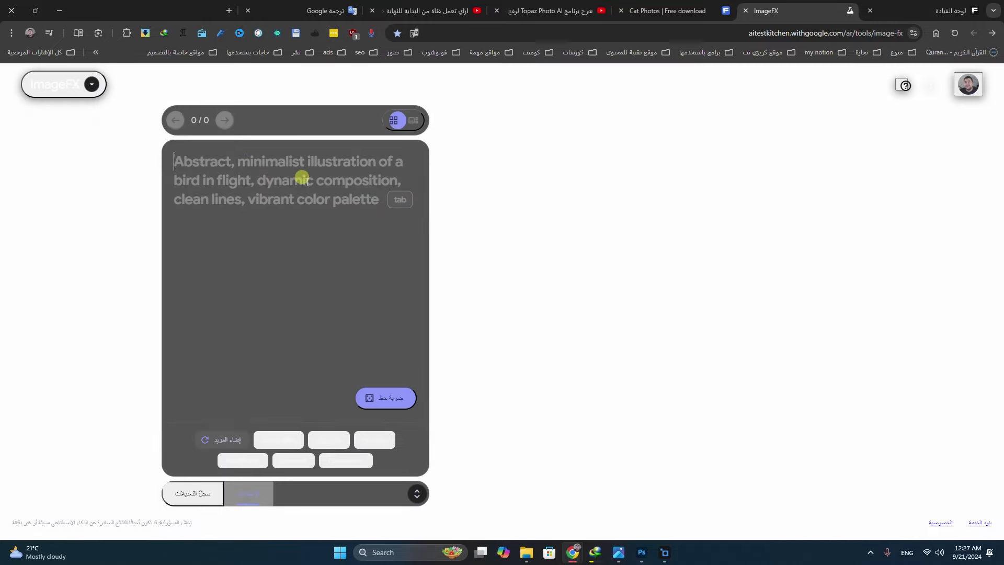
click(385, 403)
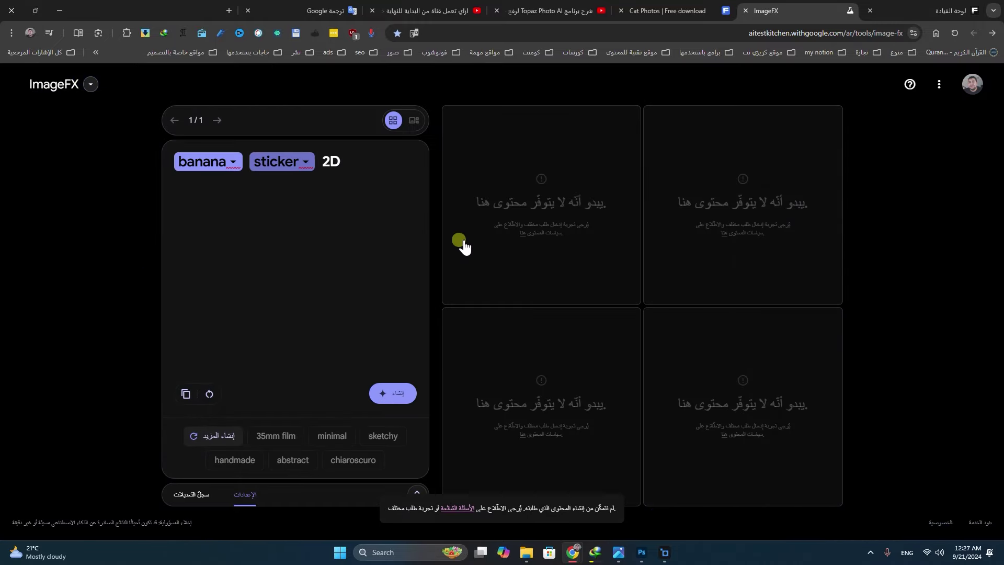
- Open the bookmarked Perchance AI Image Generator in a new tab and generate images for "banana sticker 2D"
click(224, 11)
click(768, 51)
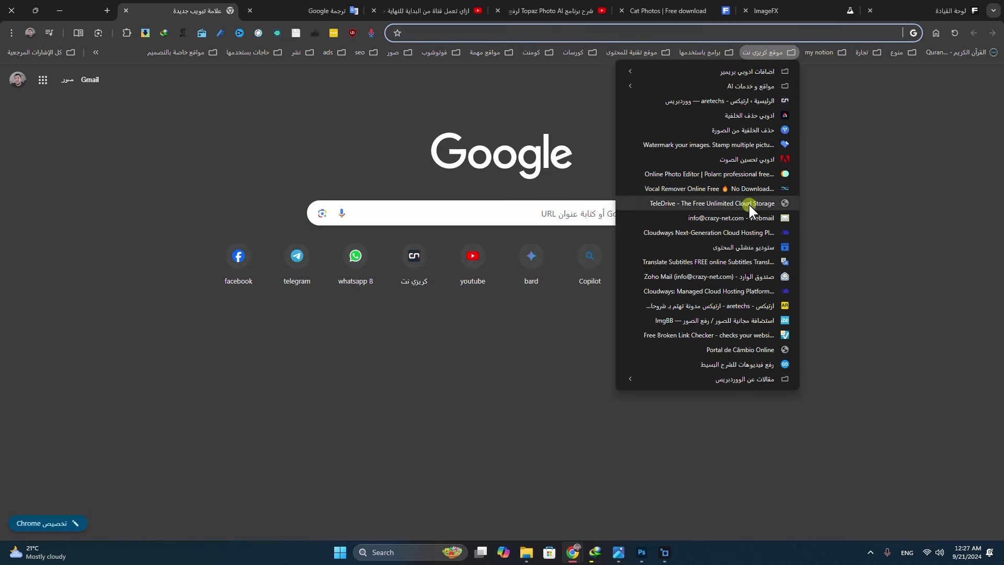
mouse_move(747, 86)
scroll(507, 447, down, 1)
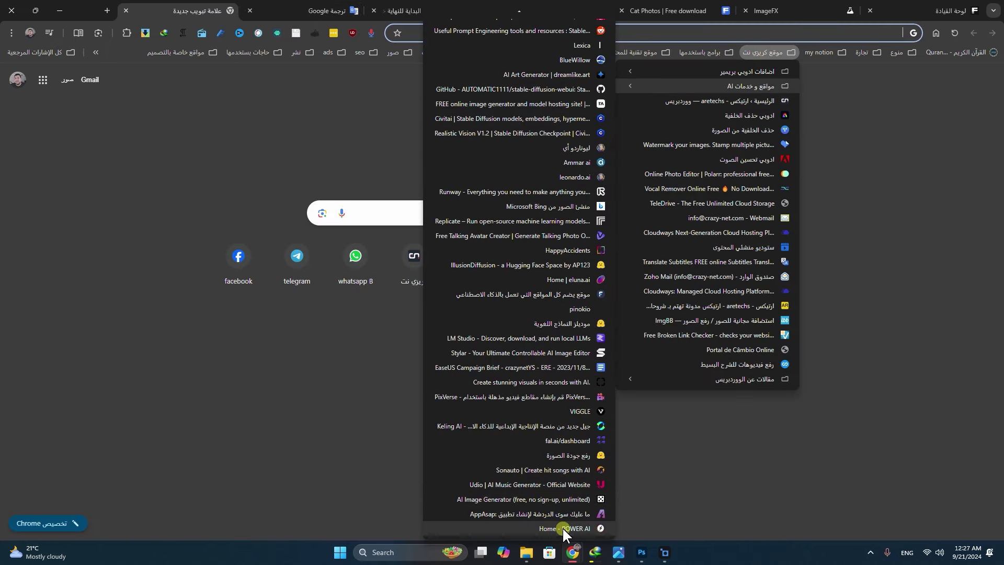
click(575, 499)
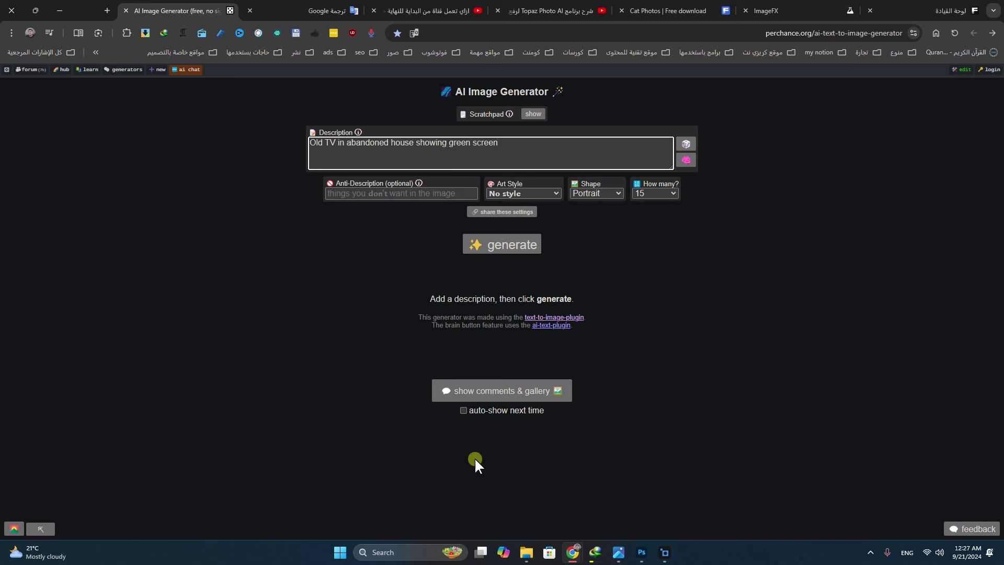
key(ctrl+a)
key(ctrl+v)
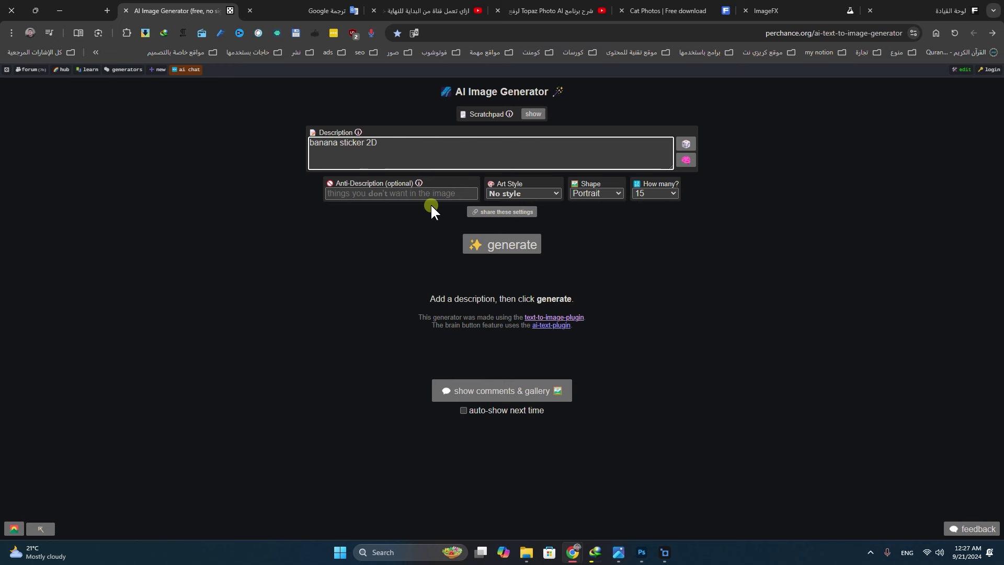
click(507, 252)
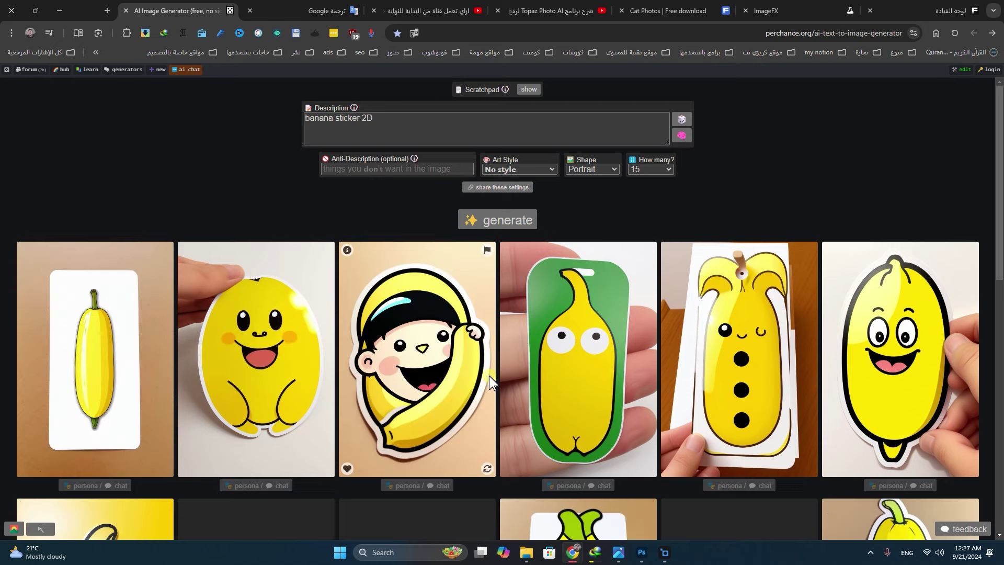
- Look through the generated banana sticker images
scroll(467, 366, down, 5)
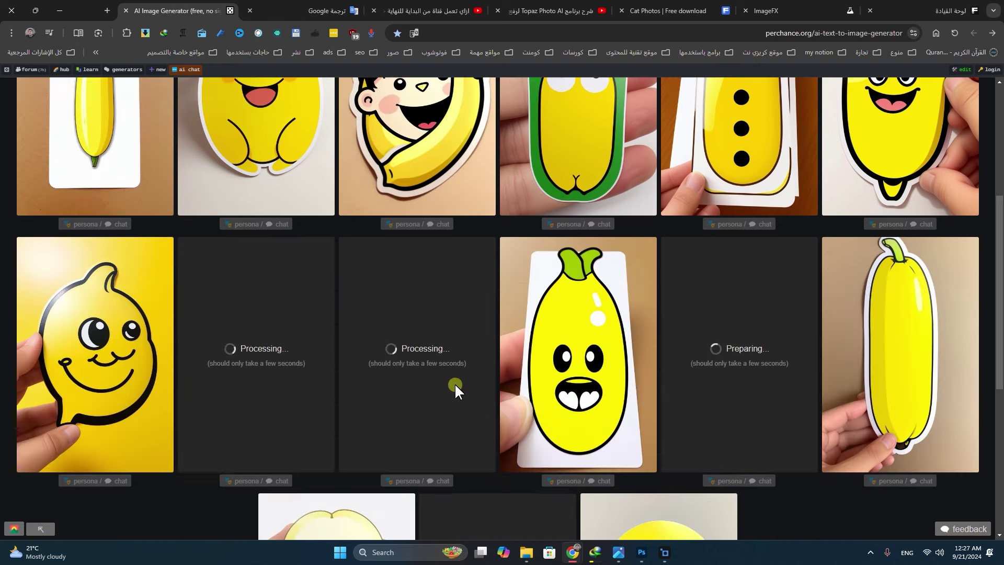
scroll(455, 384, down, 5)
scroll(455, 385, up, 4)
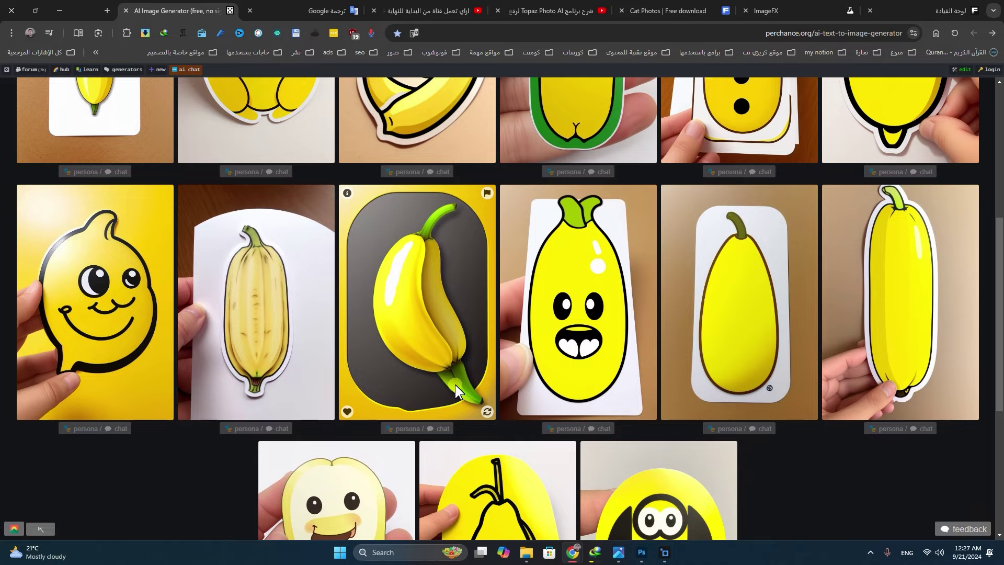
scroll(455, 384, up, 2)
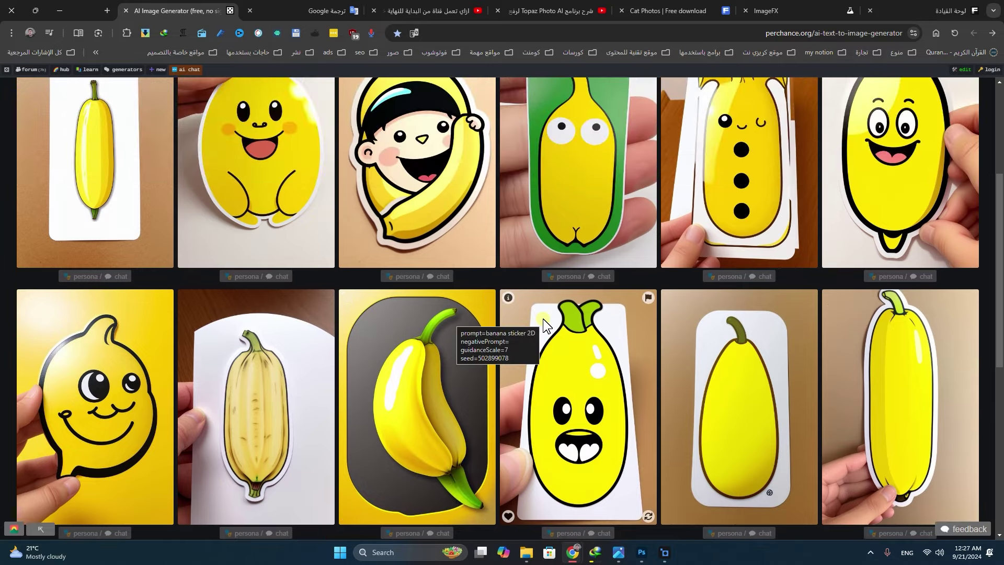
scroll(463, 312, up, 4)
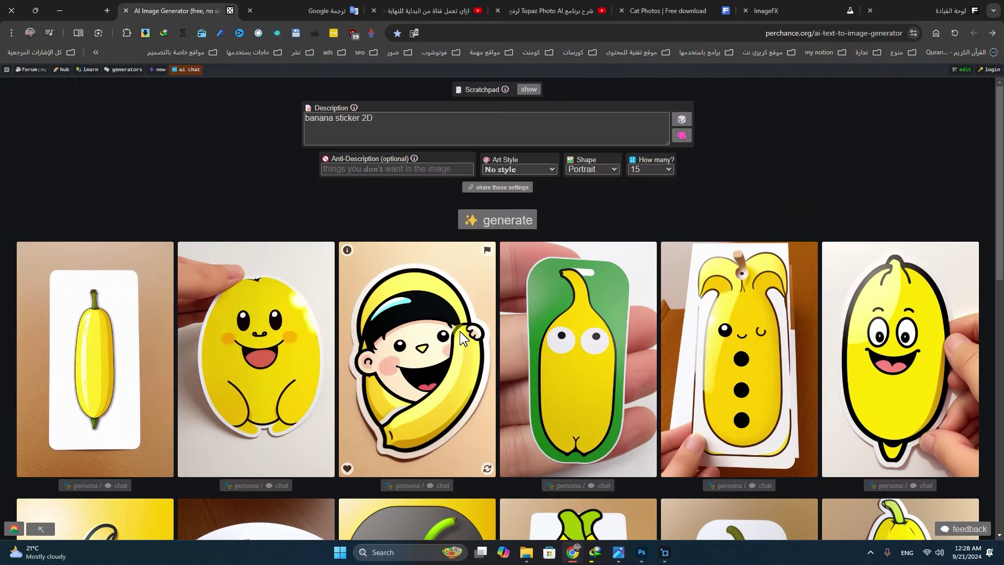
- Filter the Freepik cat search to vectors, revisit the YouTube tutorials and return to the AI Image Generator
click(694, 16)
click(32, 214)
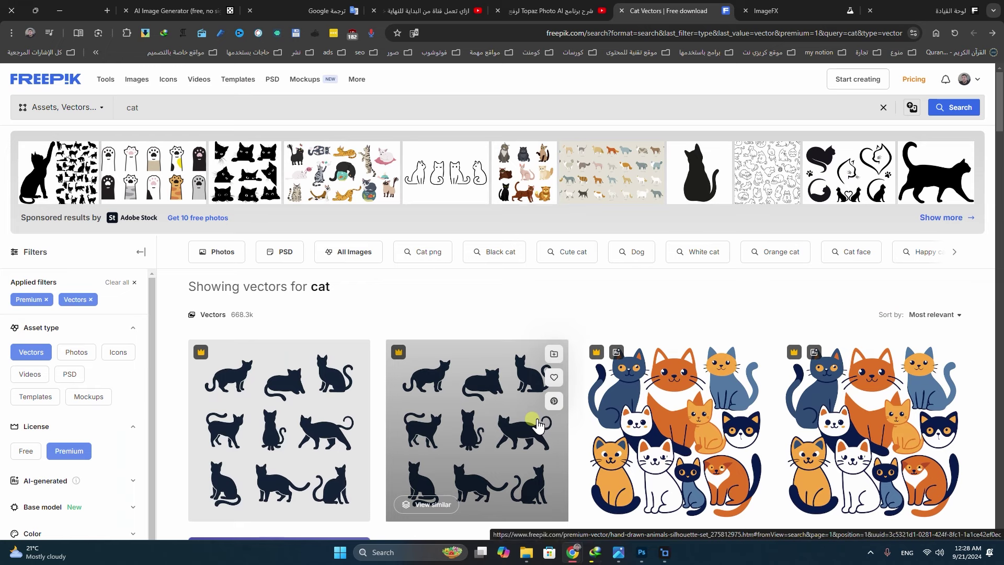
click(554, 11)
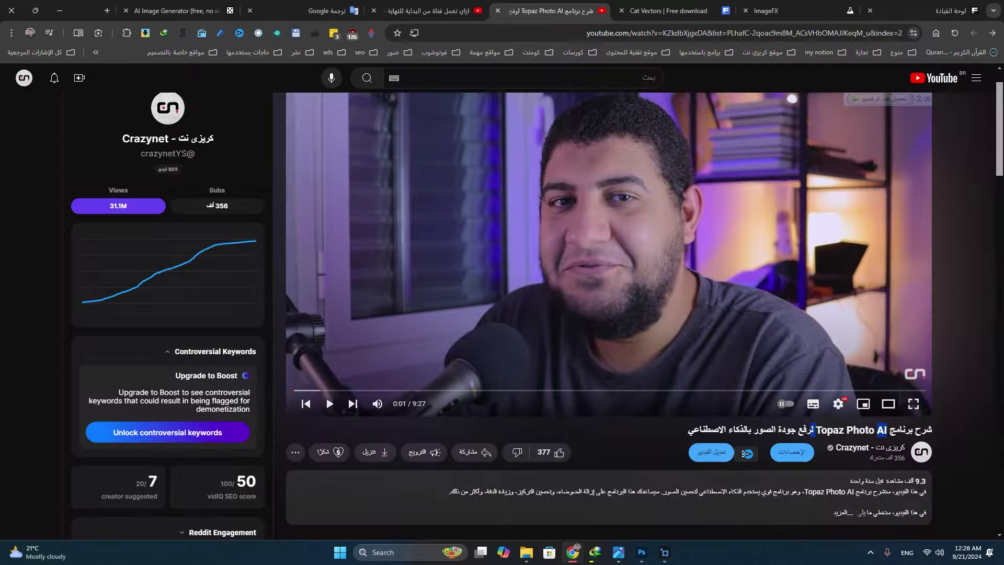
click(434, 11)
click(669, 10)
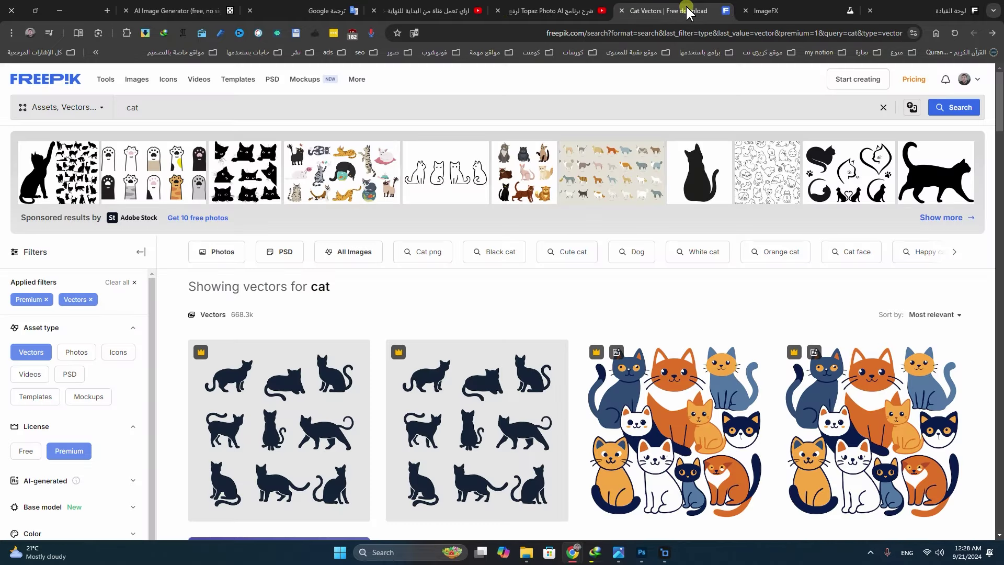
click(526, 8)
click(232, 7)
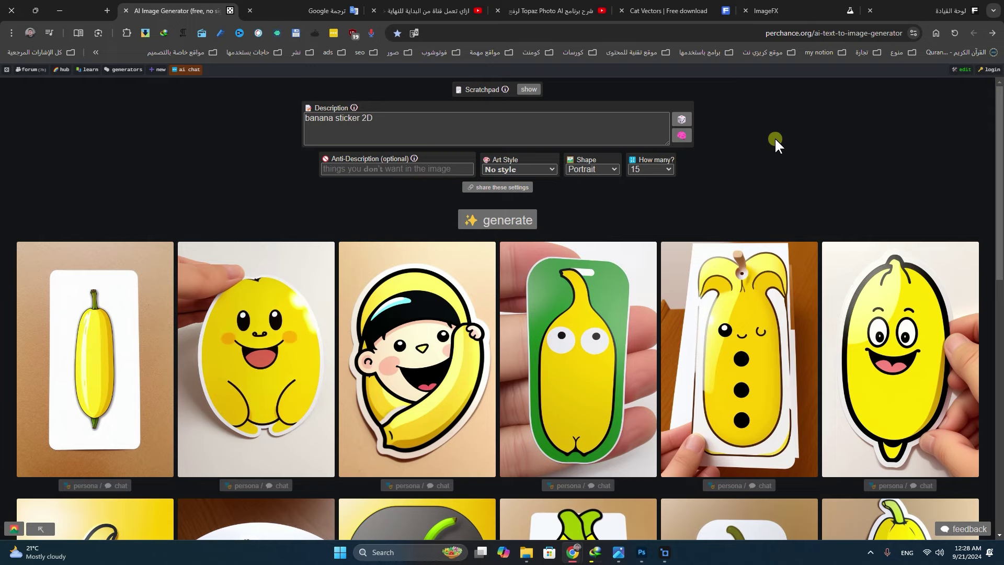
- Upload "Old TV in a scary place" and "Old TV in a scary place 2" to Freepik Contributor, replacing all duplicates
click(930, 10)
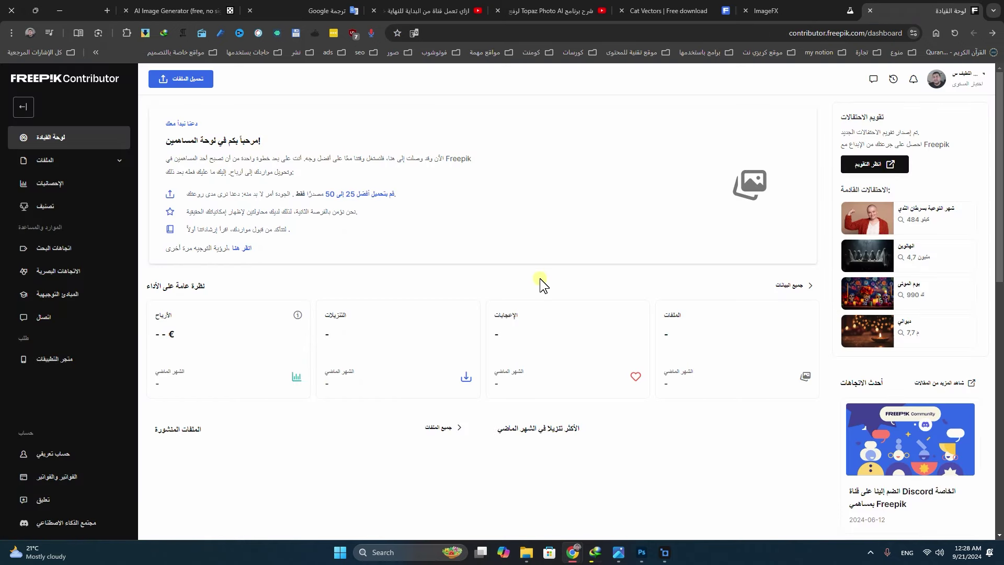
click(202, 81)
click(879, 462)
click(582, 105)
ctrl+click(638, 106)
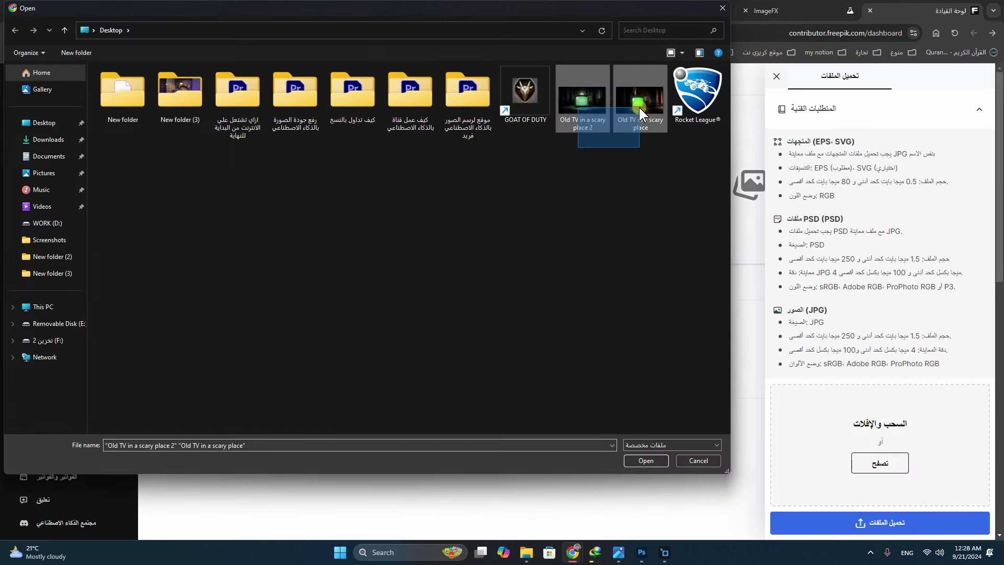
click(641, 466)
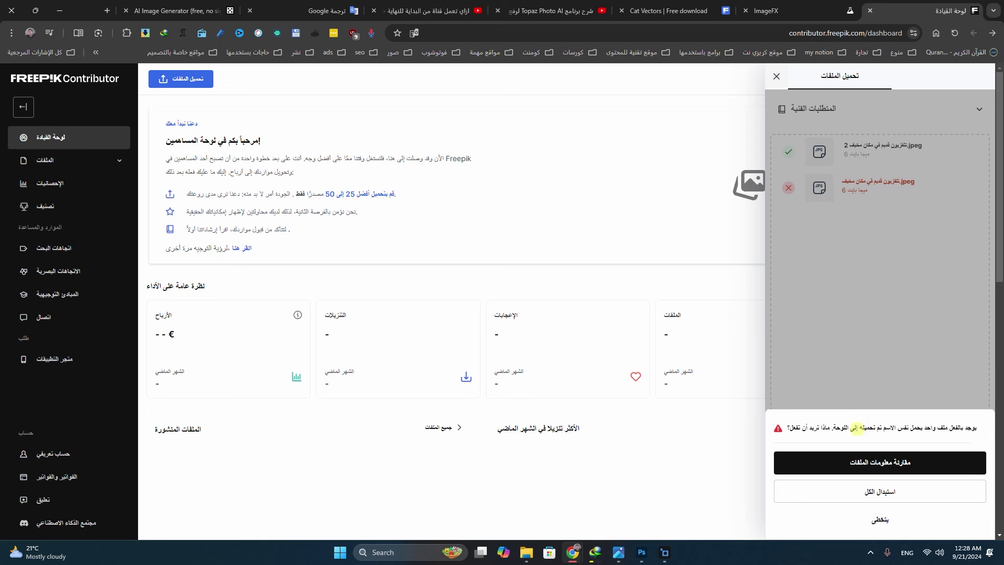
click(886, 495)
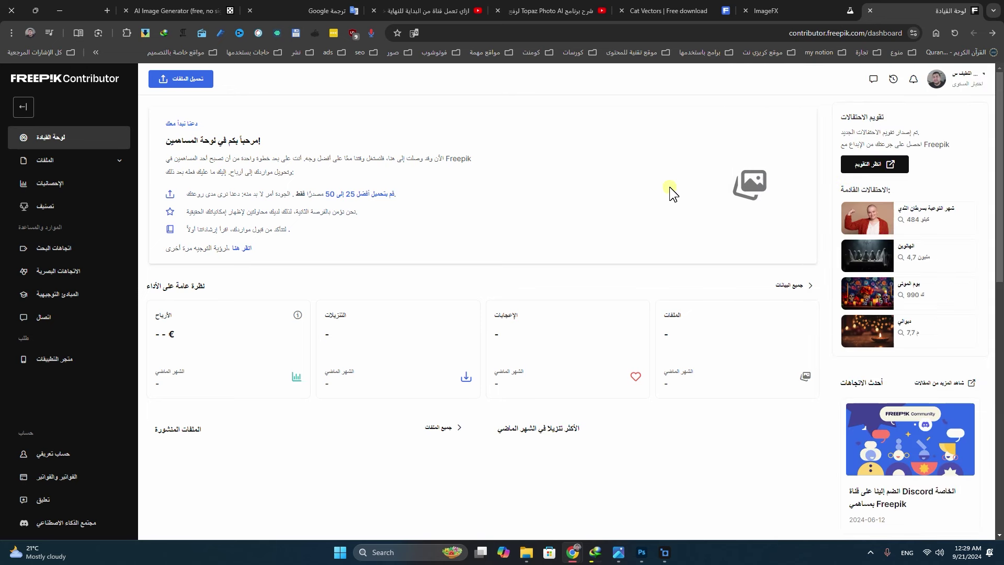
- Open the list of uploaded files awaiting submission in Freepik Contributor
scroll(523, 366, down, 2)
scroll(471, 415, up, 2)
click(63, 166)
click(65, 195)
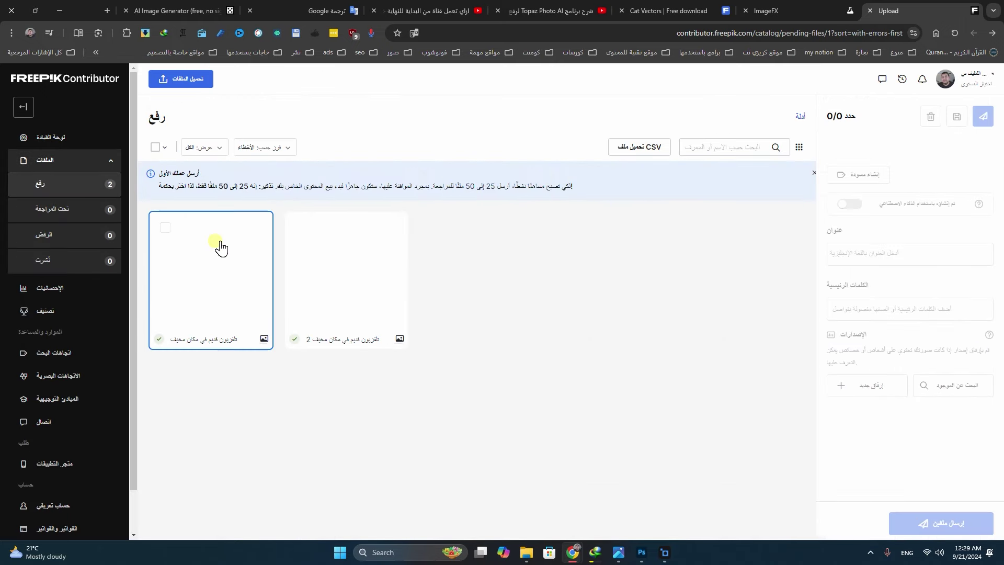
- Select both Old TV images and mark them as created with AI
click(167, 228)
click(301, 228)
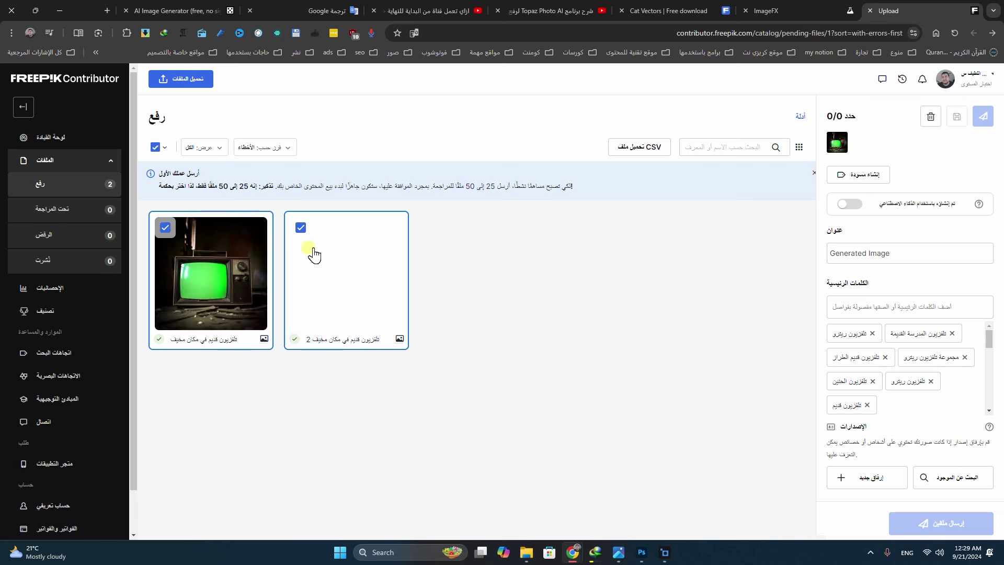
mouse_move(923, 232)
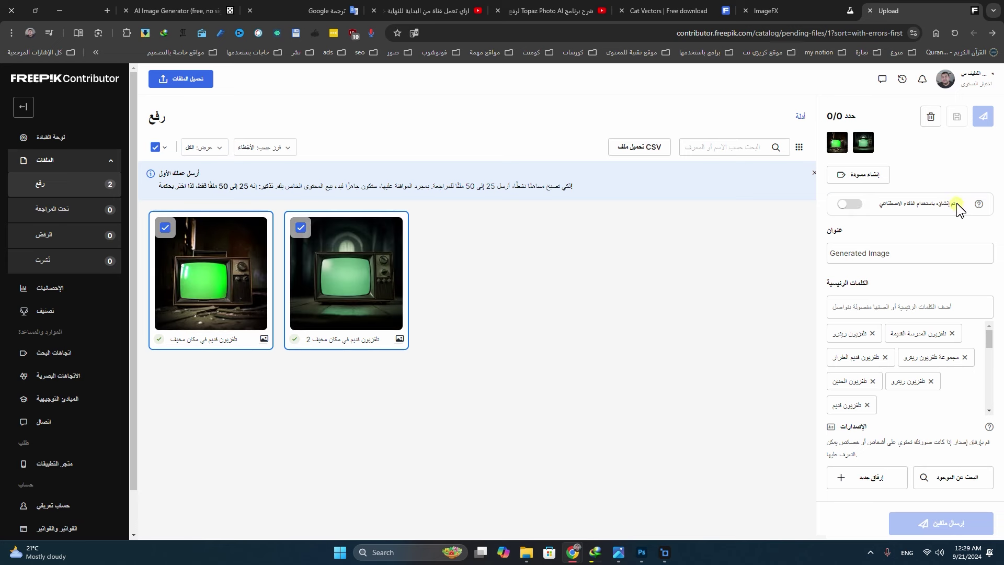
click(859, 205)
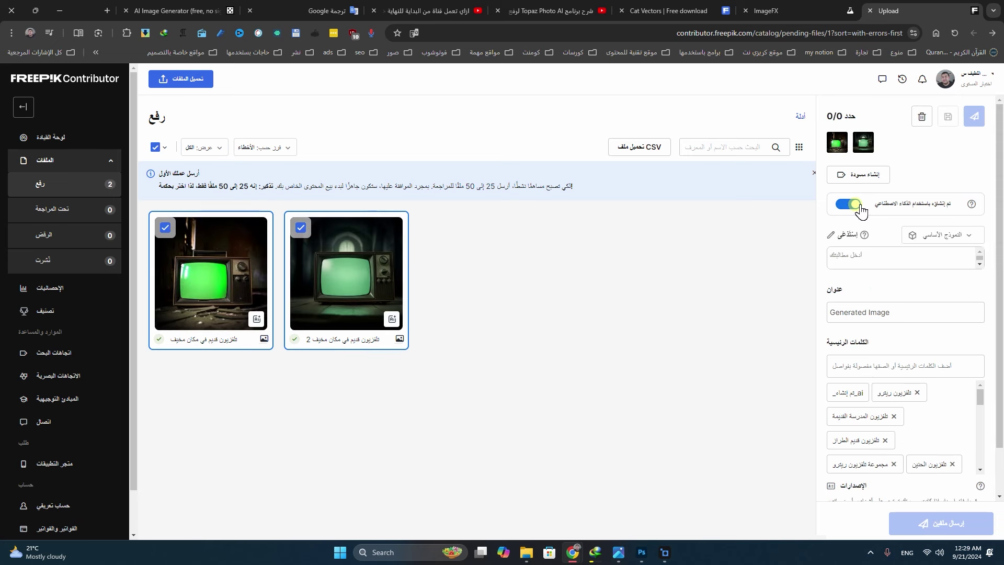
- Open the base model choices for the two selected images and show the translated page in its original English
click(939, 235)
scroll(950, 302, down, 3)
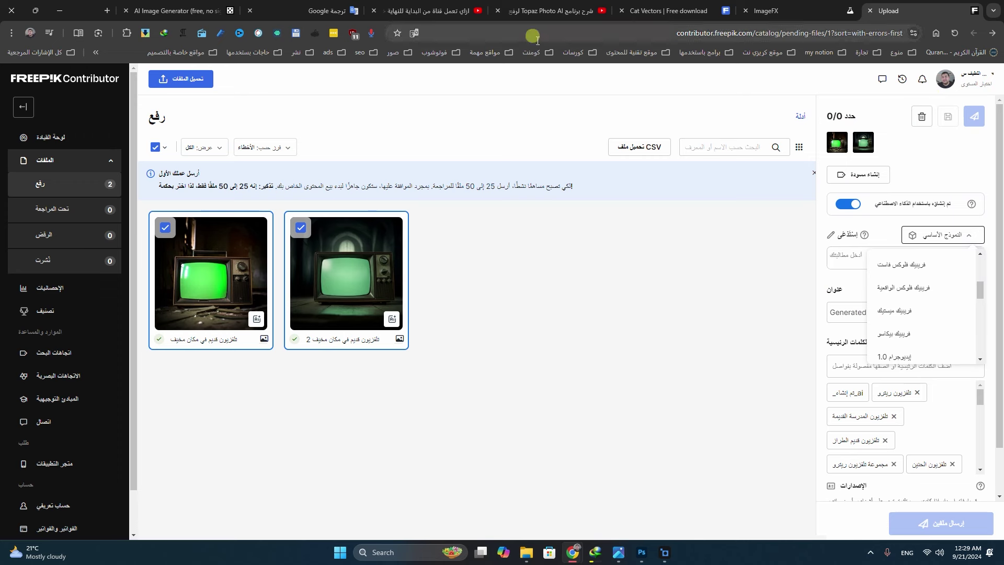
click(454, 54)
- Look through the available AI base models, from Adobe Firefly to Wepik, for the one that matches the two Old TV images
scroll(945, 293, down, 3)
scroll(941, 308, up, 1)
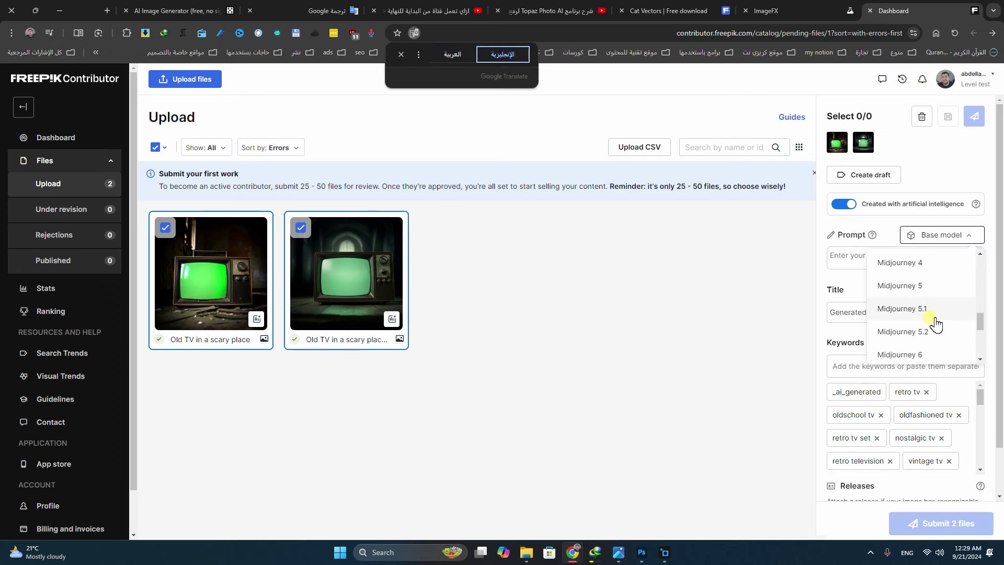
scroll(935, 324, down, 4)
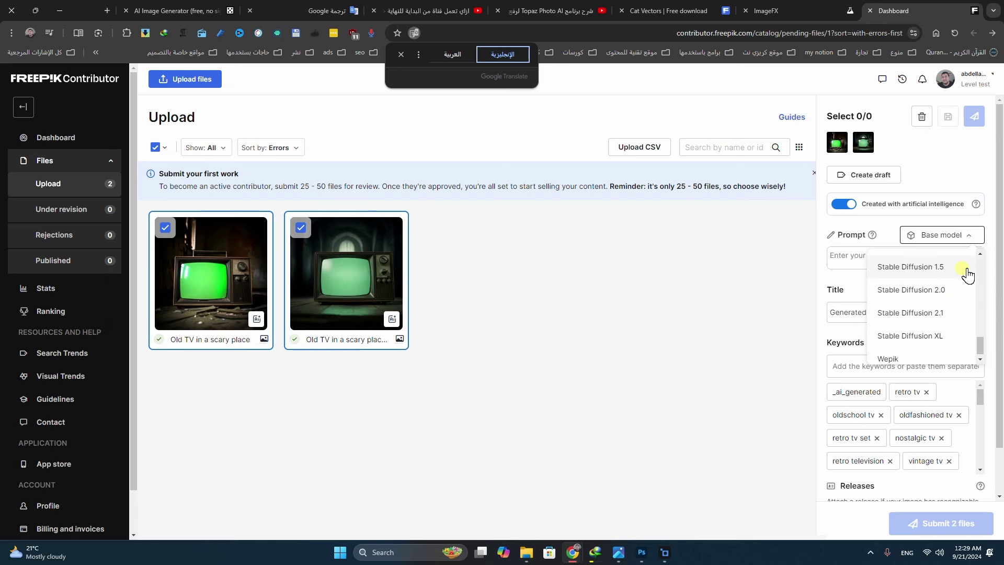
scroll(967, 275, down, 1)
scroll(941, 272, up, 5)
scroll(935, 235, up, 5)
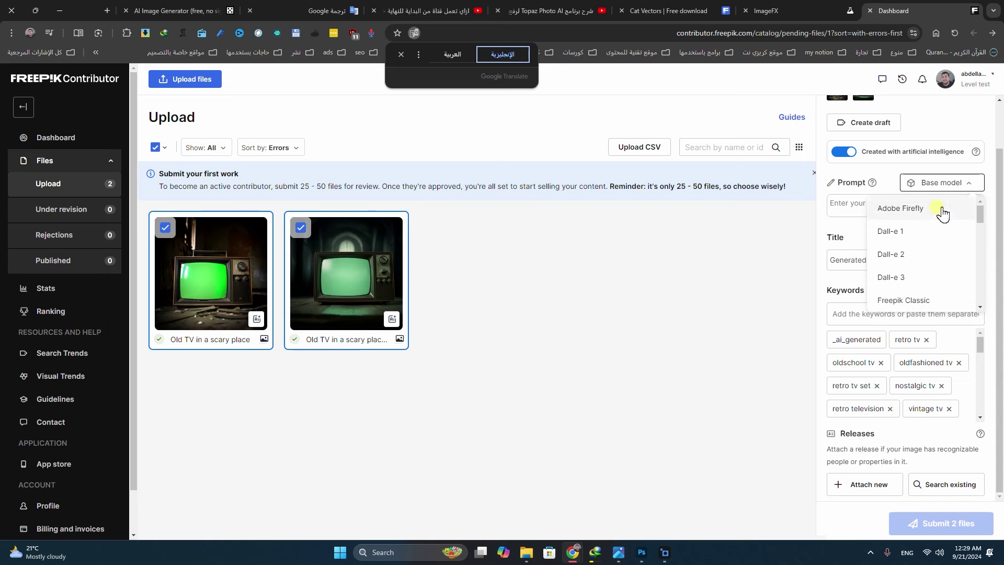
scroll(934, 251, down, 3)
scroll(936, 253, up, 2)
scroll(936, 254, up, 1)
scroll(946, 264, down, 7)
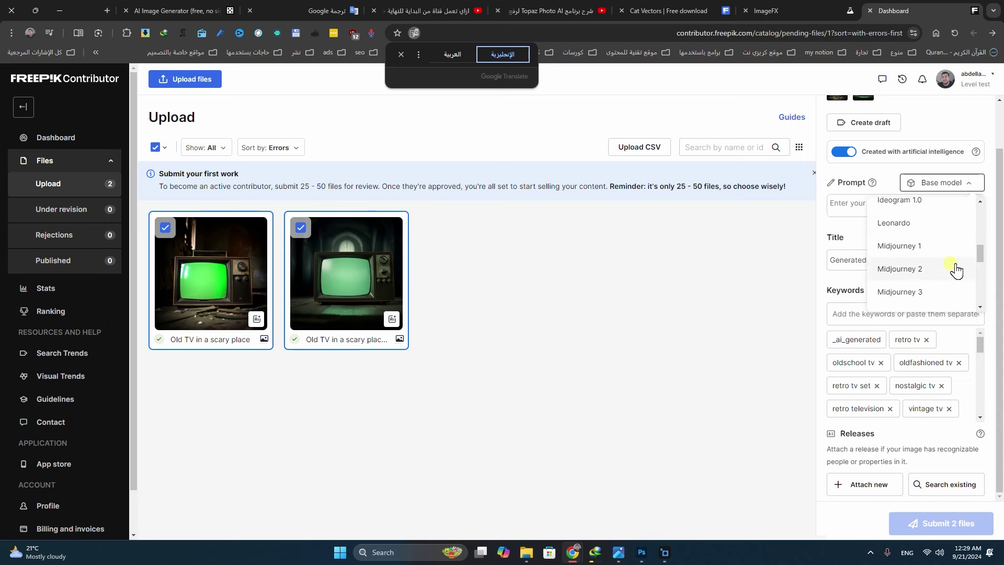
scroll(952, 270, down, 5)
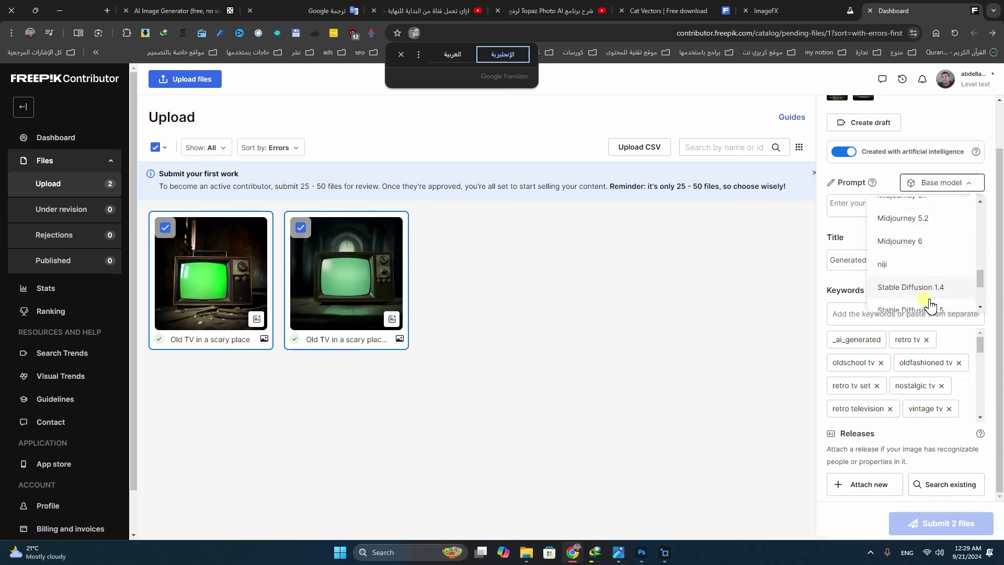